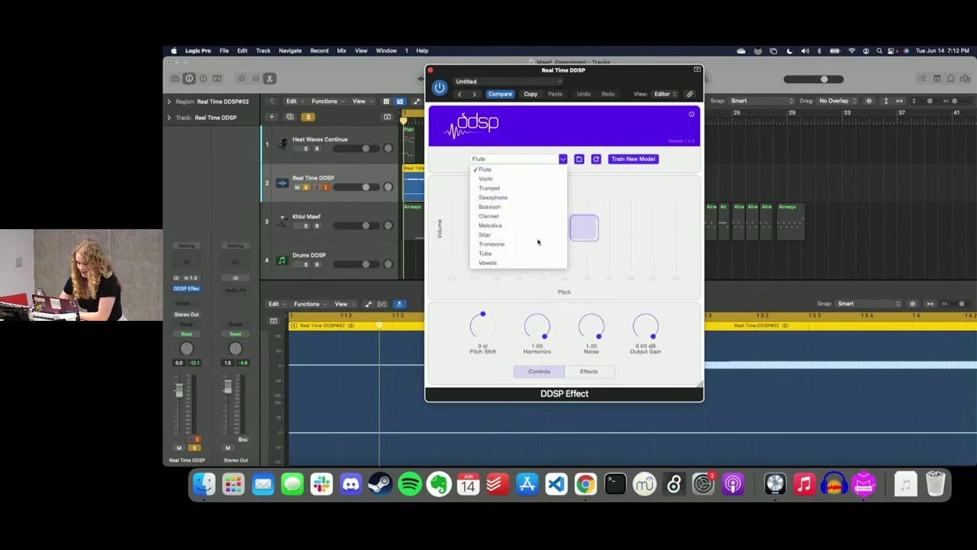
Step: Bypass and re-enable the DDSP effect on the Real Time DDSP track, and close the effect's window
left_click(516, 153)
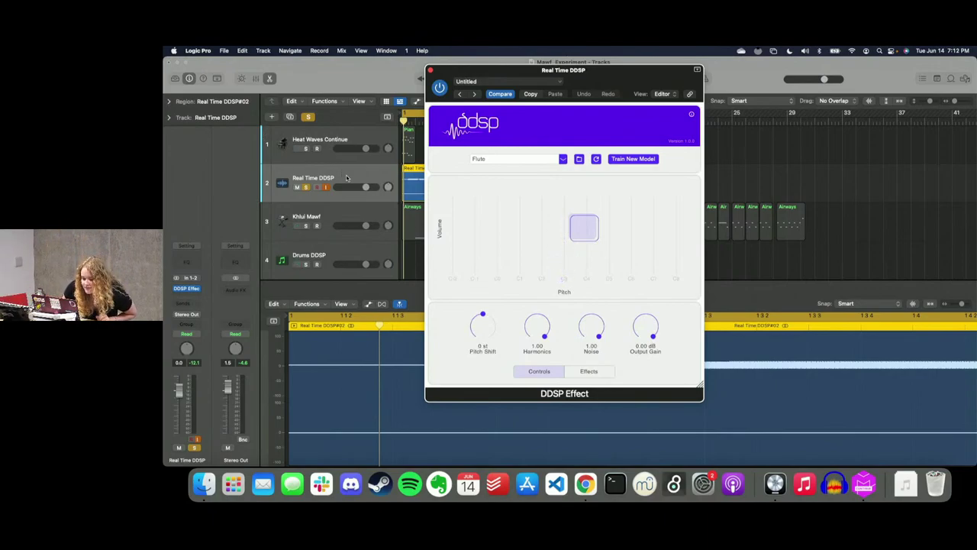
left_click_drag(544, 71, 752, 159)
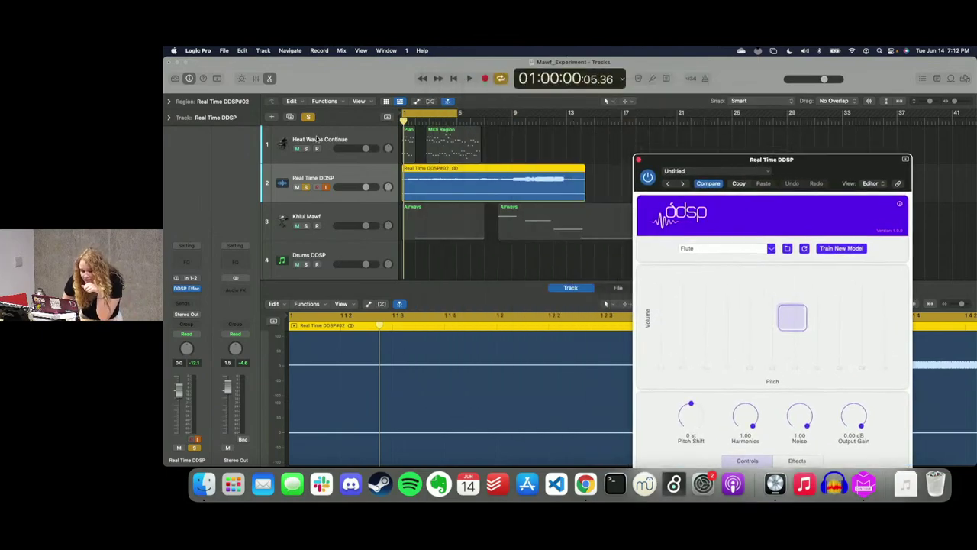
left_click(350, 177)
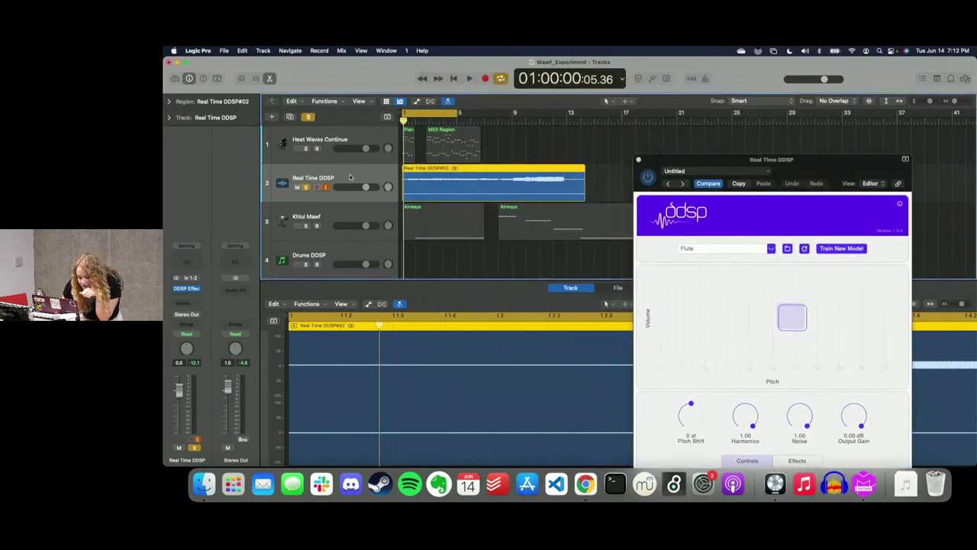
left_click(649, 178)
left_click(648, 178)
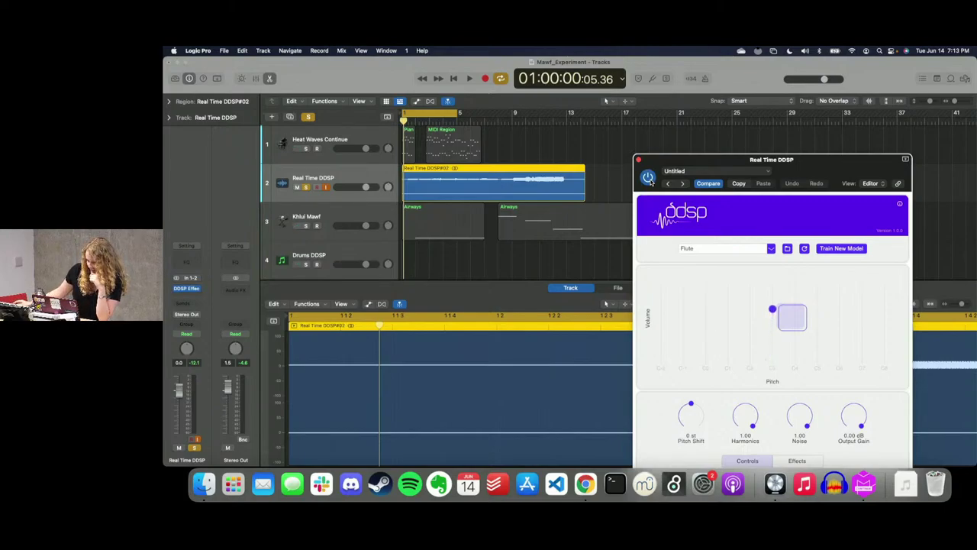
left_click(639, 159)
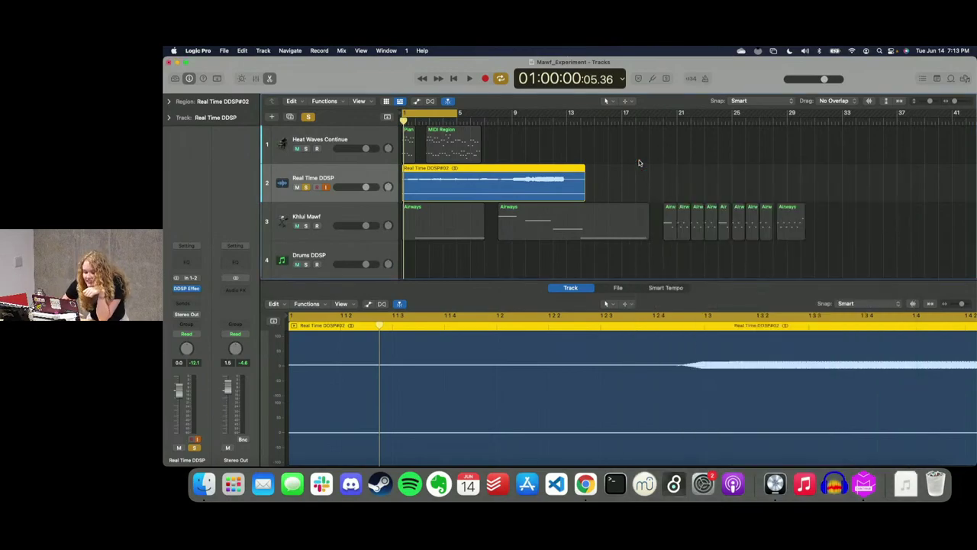
Step: Check the audio device preferences, including the output device, input device and buffer size
left_click(207, 50)
mouse_move(213, 79)
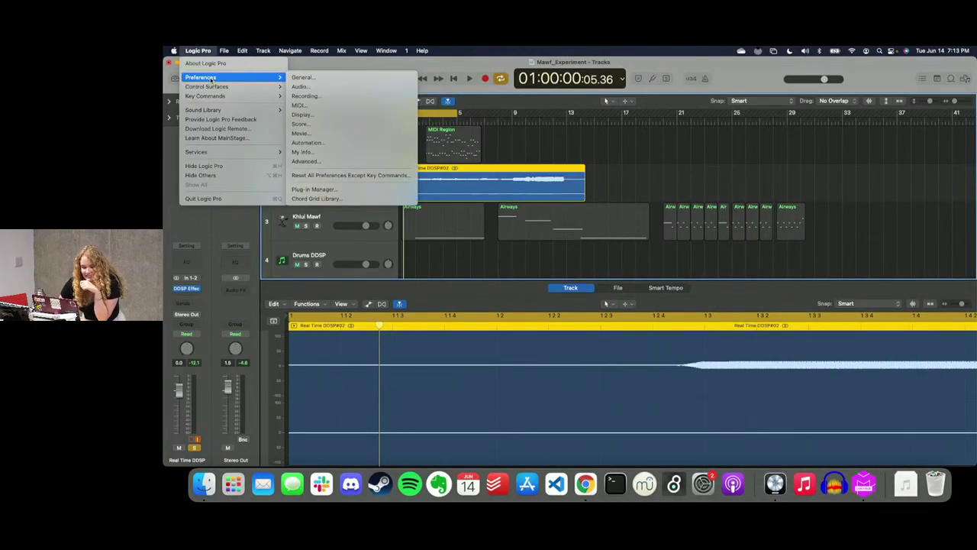
left_click(346, 89)
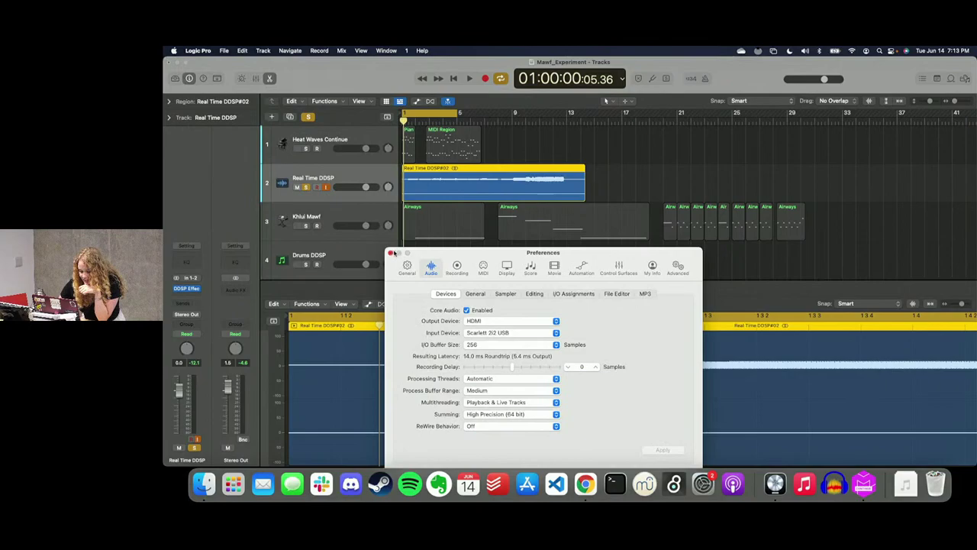
left_click(391, 252)
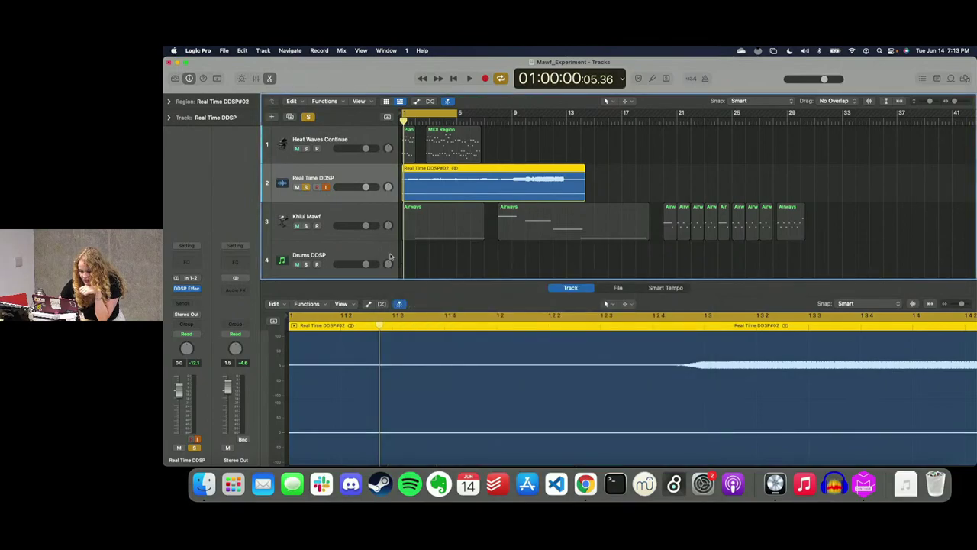
Step: Solo the Heat Waves Continue track instead of Real Time DDSP and play it briefly from the start
left_click(307, 189)
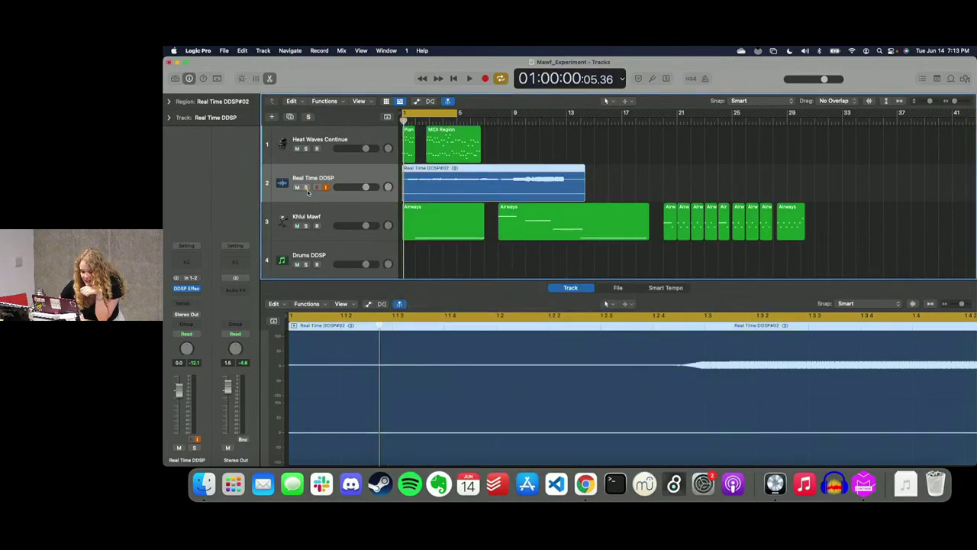
left_click(306, 149)
key("space")
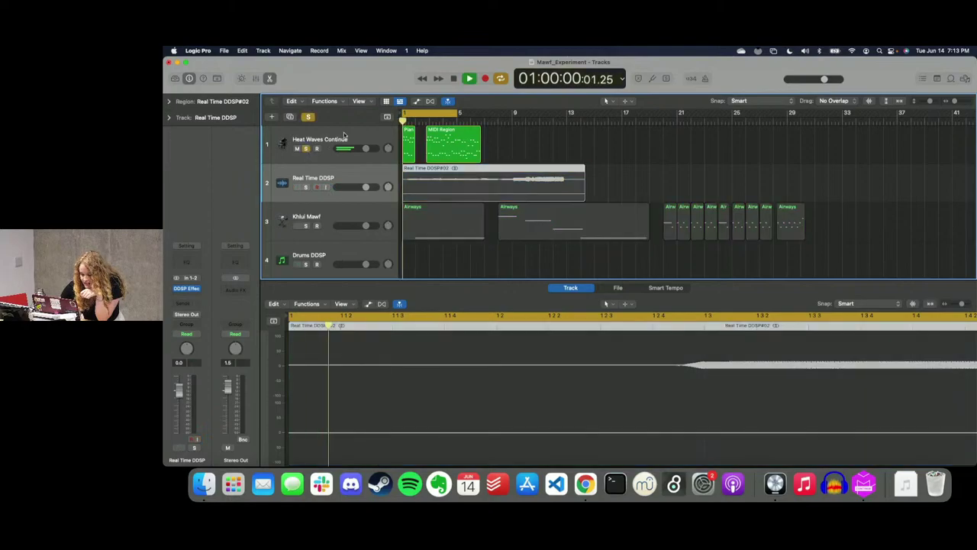
key("space")
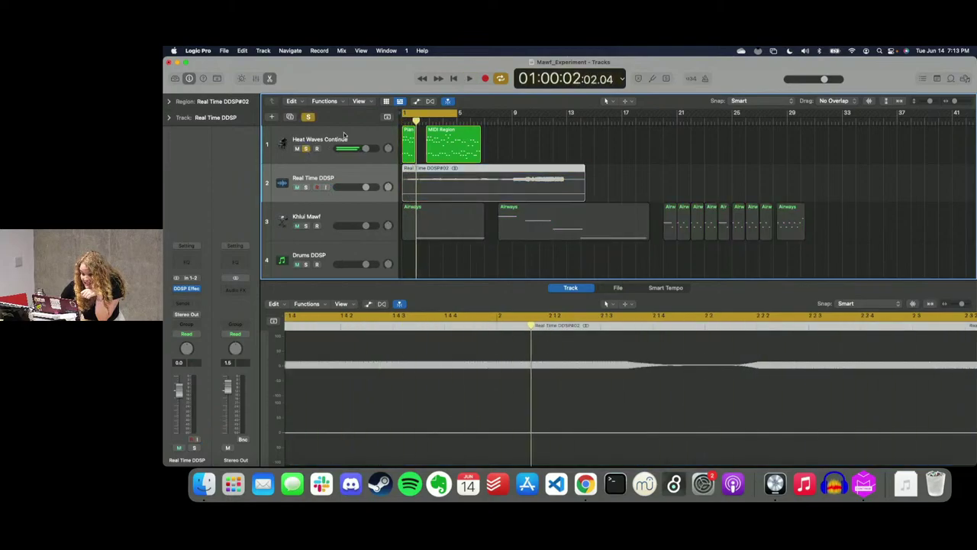
Step: Close the Mawf_Experiment project without saving its changes
left_click(169, 63)
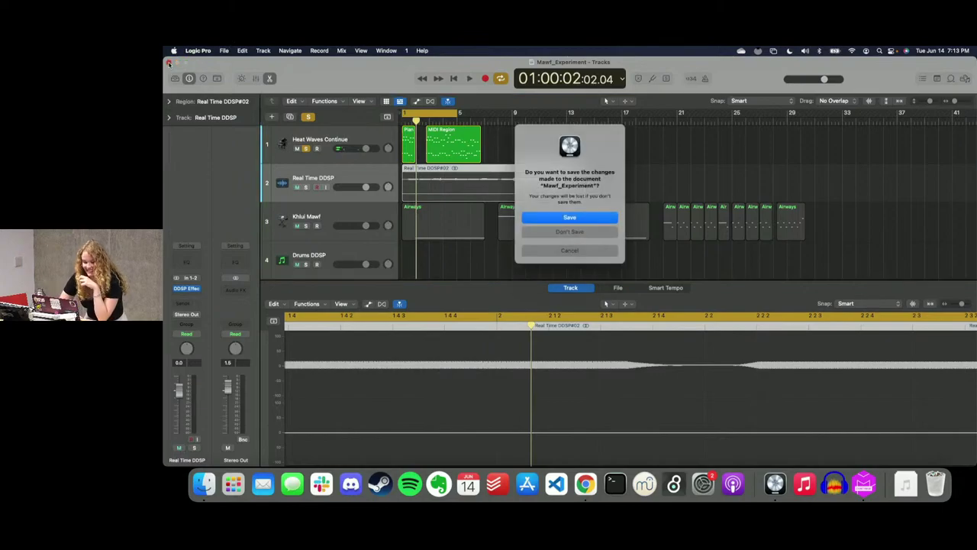
left_click(569, 231)
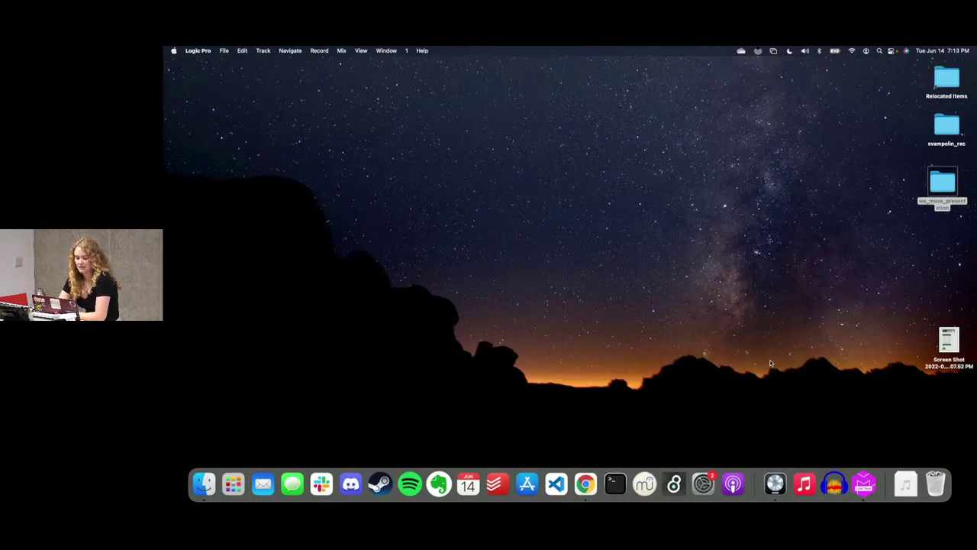
left_click(775, 483)
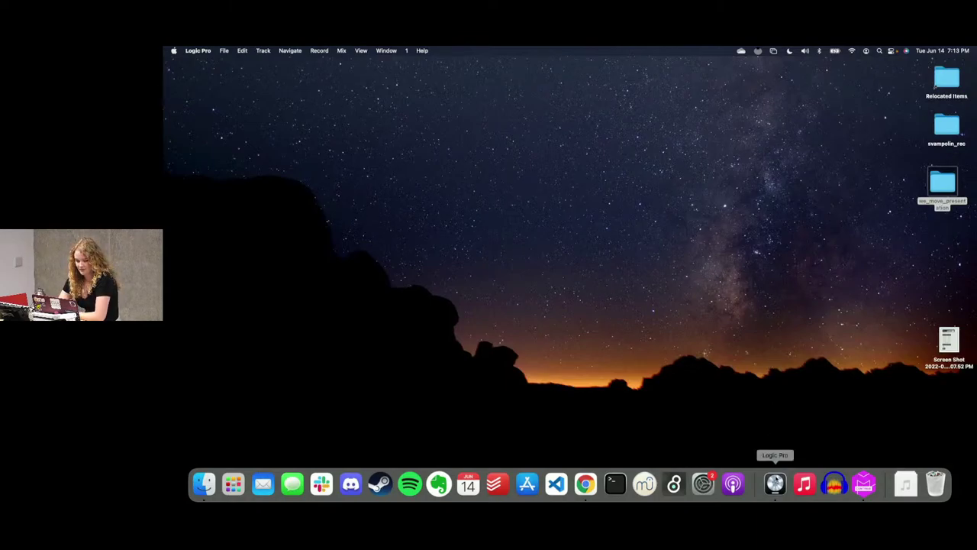
left_click(226, 50)
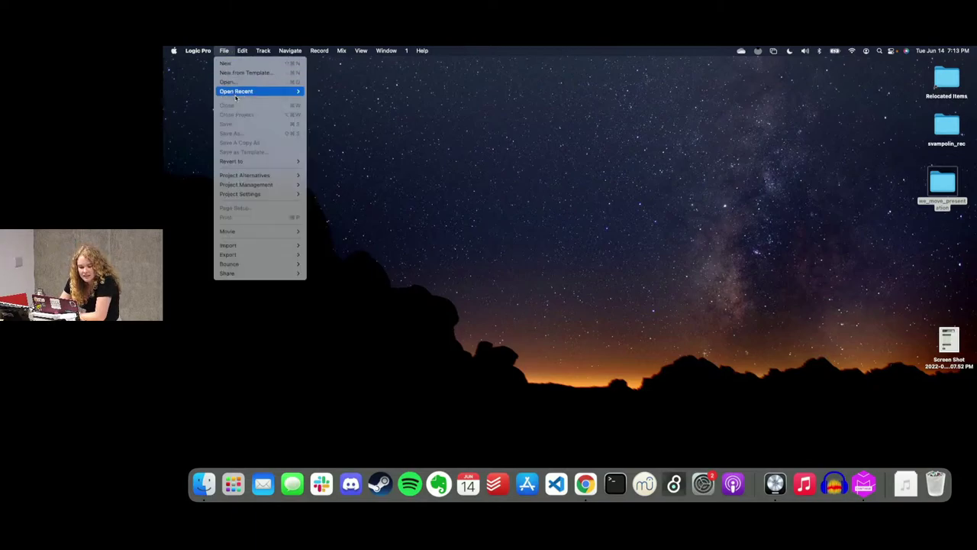
left_click(661, 276)
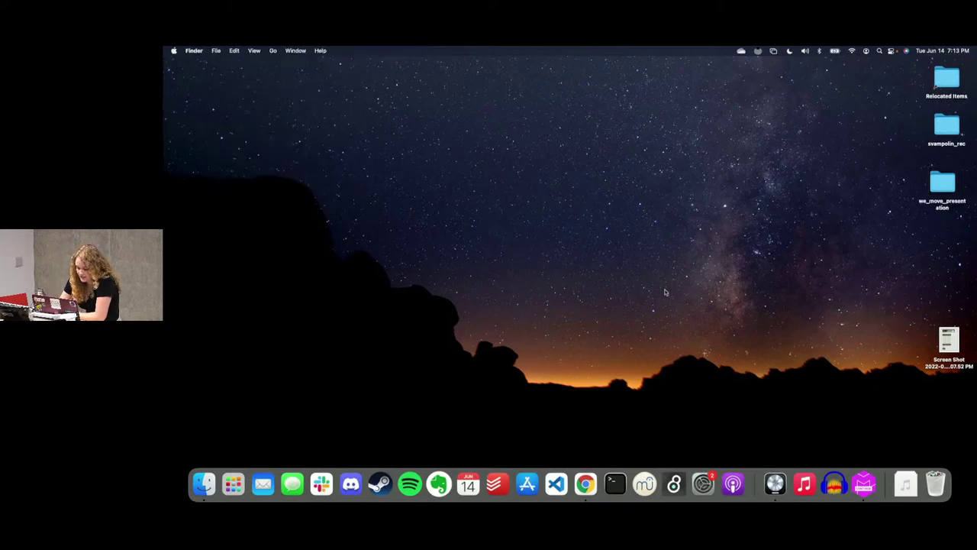
Step: Quit both Logic Pro and the Continue application
right_click(779, 495)
left_click(780, 454)
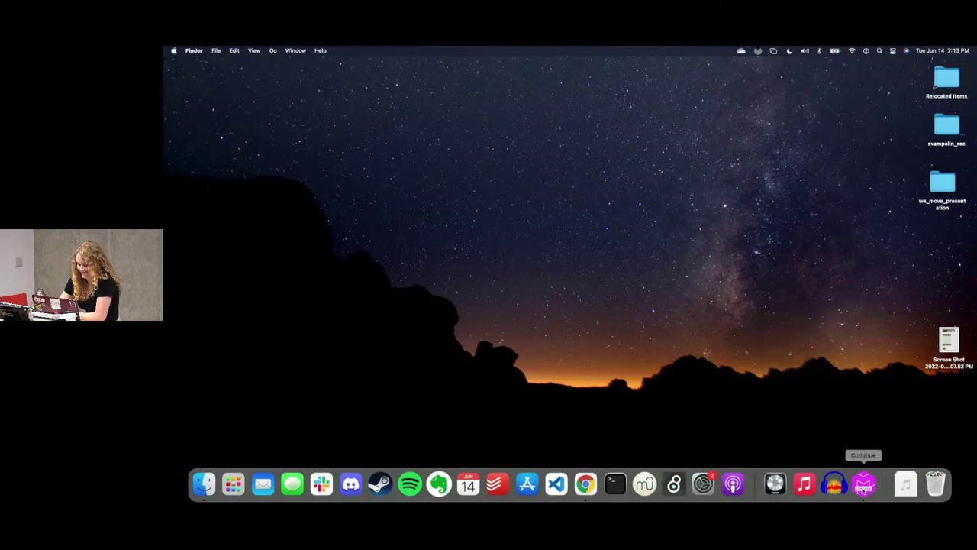
right_click(865, 483)
left_click(863, 452)
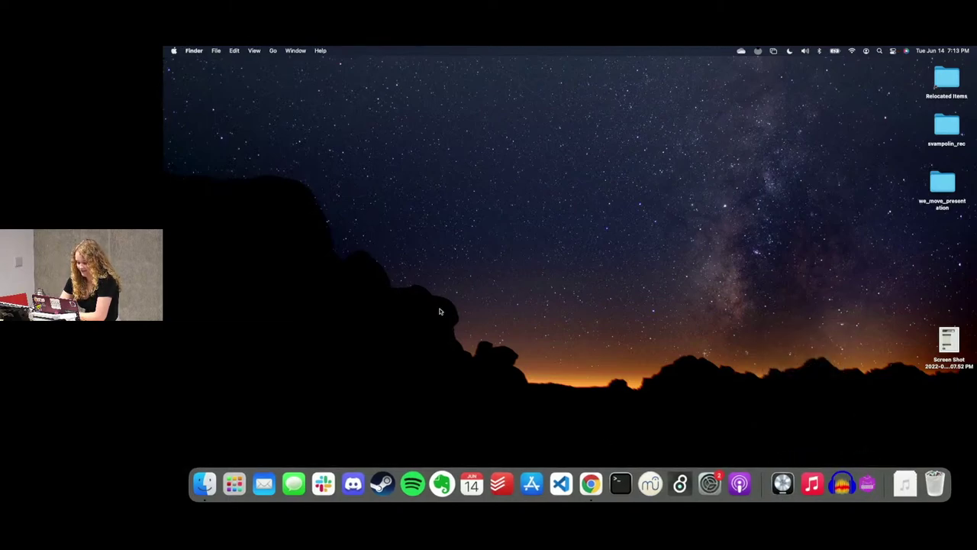
Step: Relaunch Logic Pro with the Mawf_Experiment project and open the DDSP effect on the Real Time DDSP track
left_click(798, 484)
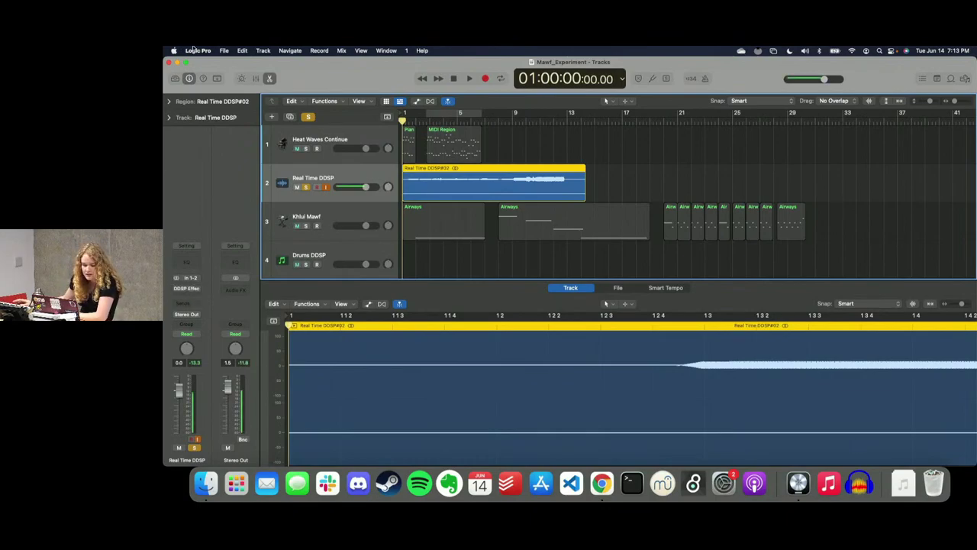
left_click(186, 289)
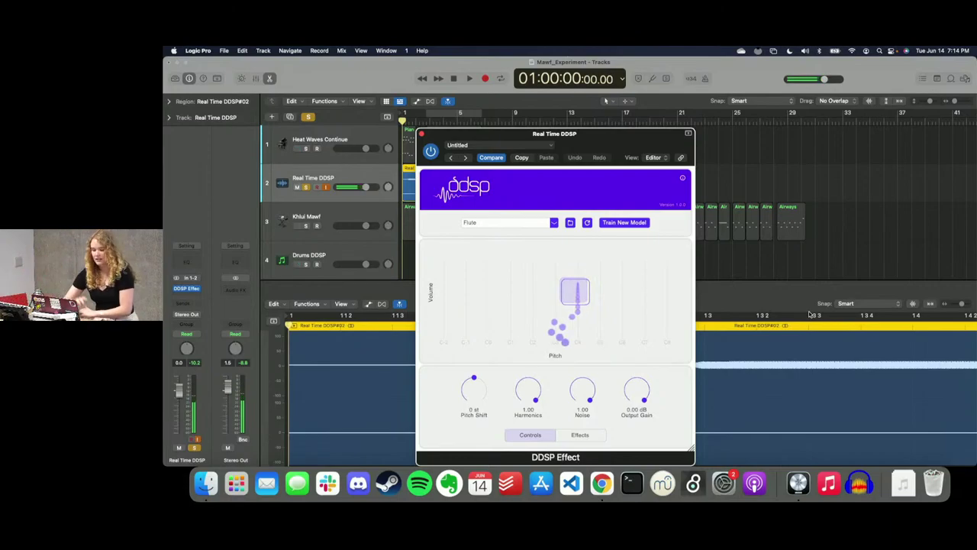
left_click_drag(643, 143, 657, 77)
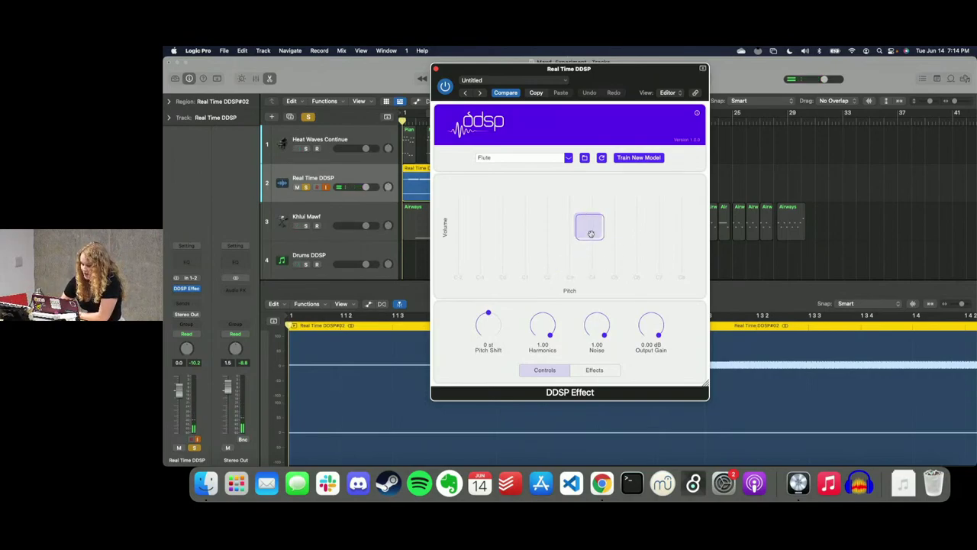
Step: Switch the DDSP effect to the Bassoon model and lower its pitch shift to -10 st
left_click(540, 159)
left_click(522, 206)
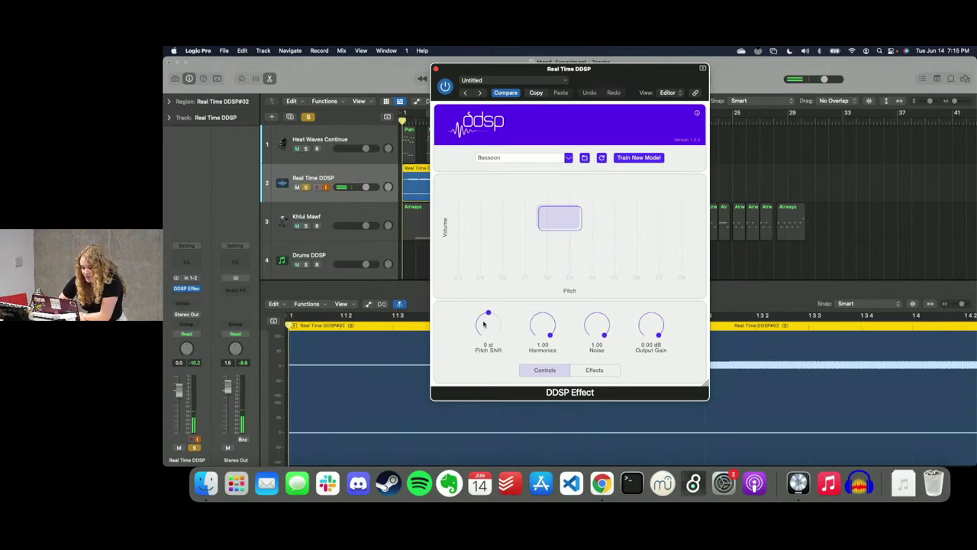
left_click_drag(481, 319, 481, 336)
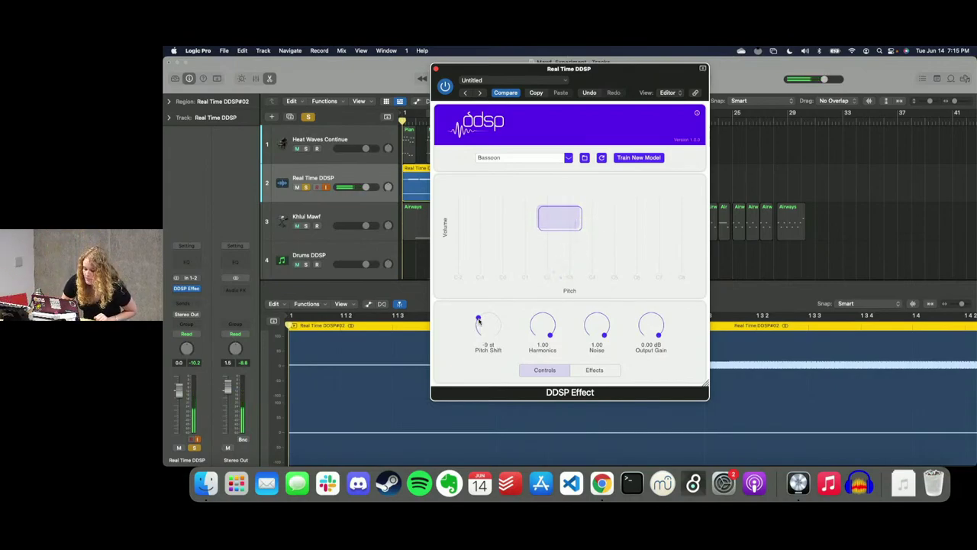
left_click_drag(479, 322, 478, 323)
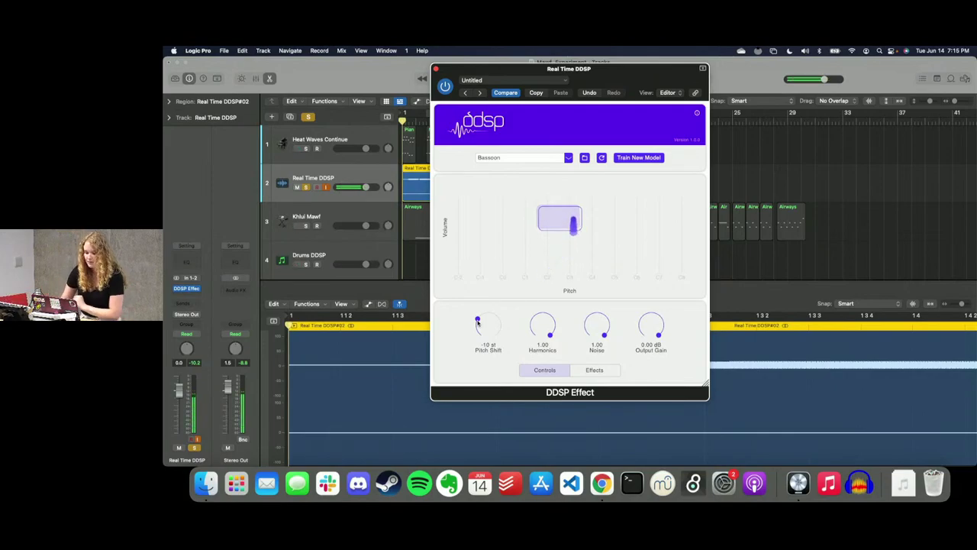
Step: Switch the DDSP effect to the Flute model and reset its pitch shift to 0 st
left_click(521, 158)
left_click(506, 169)
left_click_drag(483, 320, 469, 298)
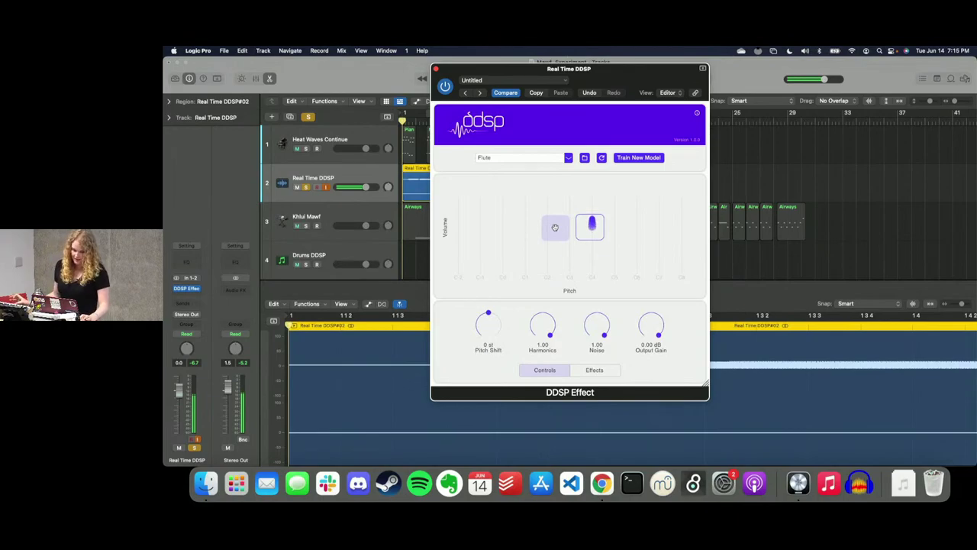
Step: Shift the Flute model's pitch and volume range box lower, and return it to the model's outlined range
left_click_drag(562, 238, 562, 243)
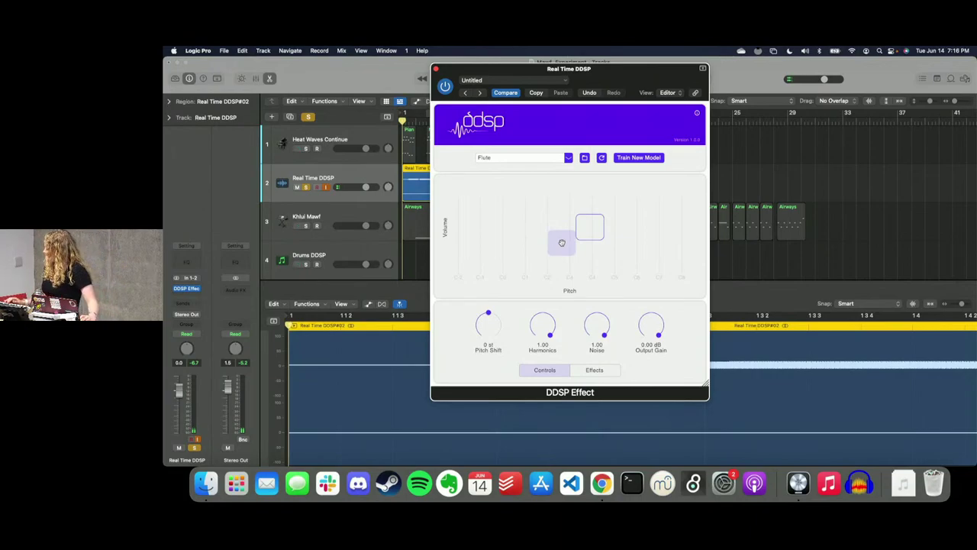
left_click_drag(561, 243, 590, 229)
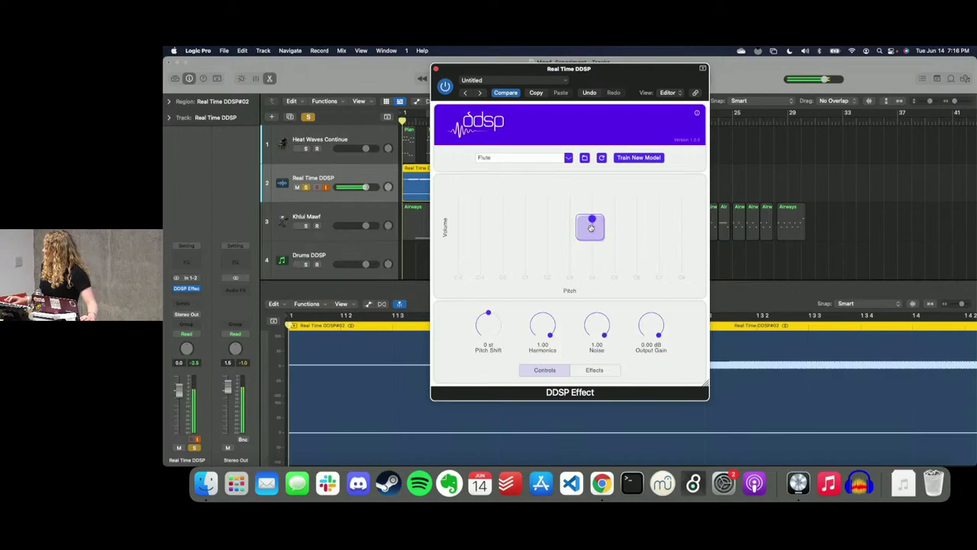
left_click_drag(591, 229, 590, 228)
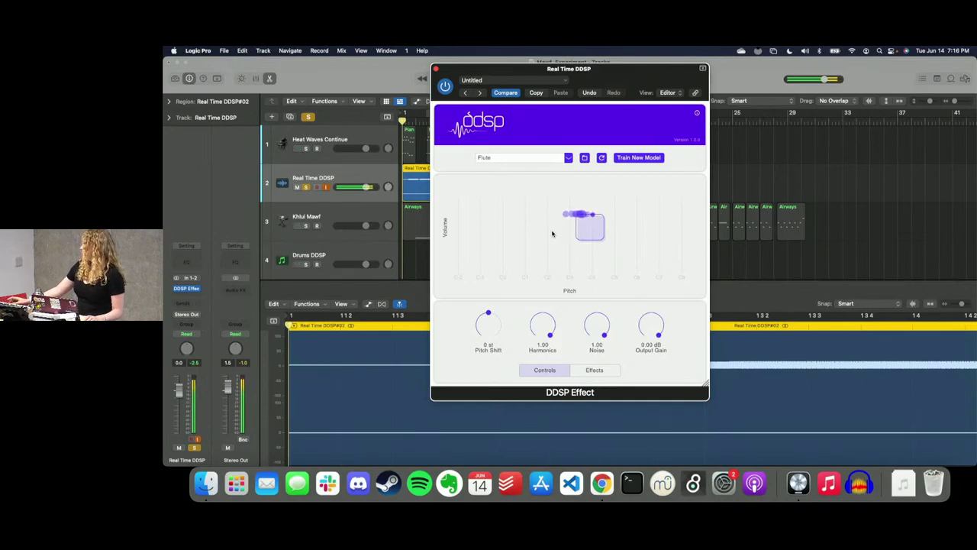
Step: Switch the bypassed DDSP effect to the Trumpet model, and re-enable it with the pitch shift at -3 st
left_click(445, 86)
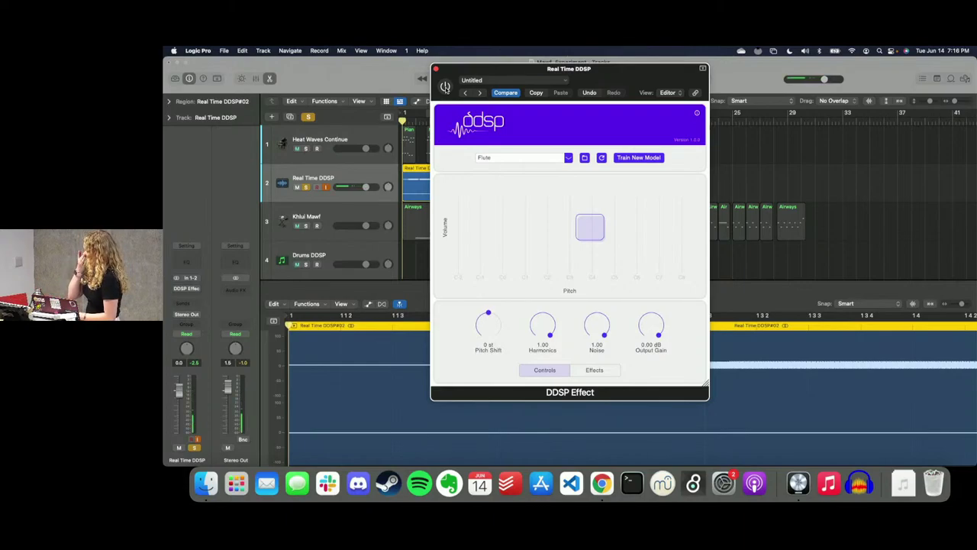
left_click(519, 158)
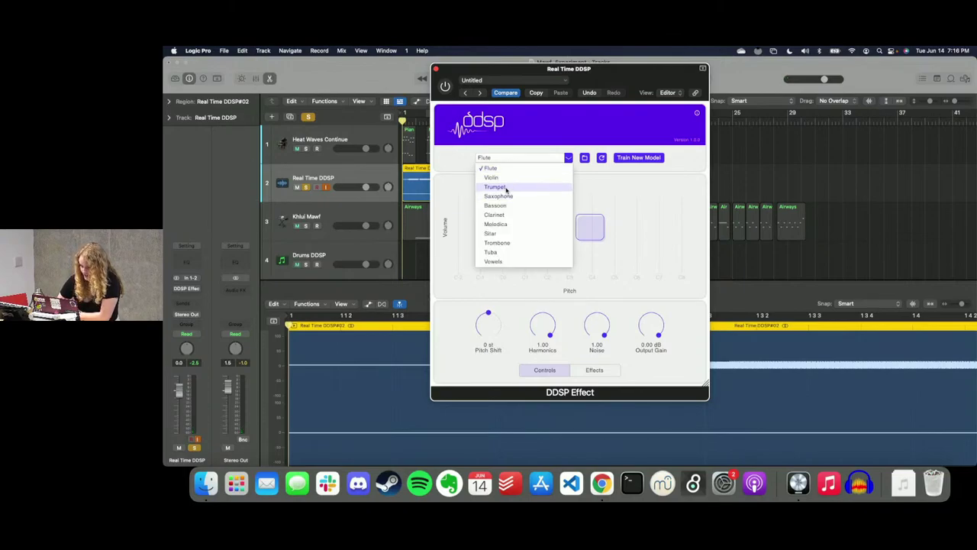
left_click(505, 188)
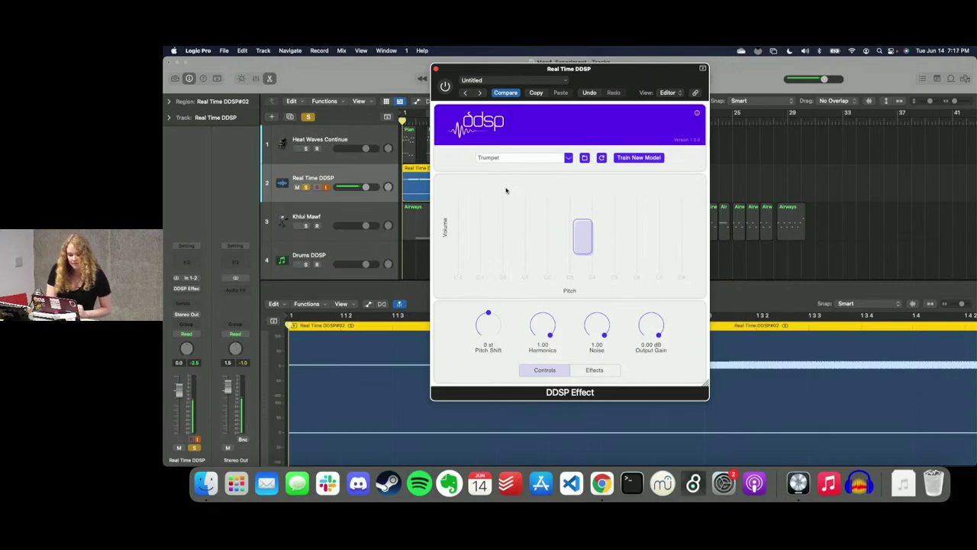
left_click(447, 88)
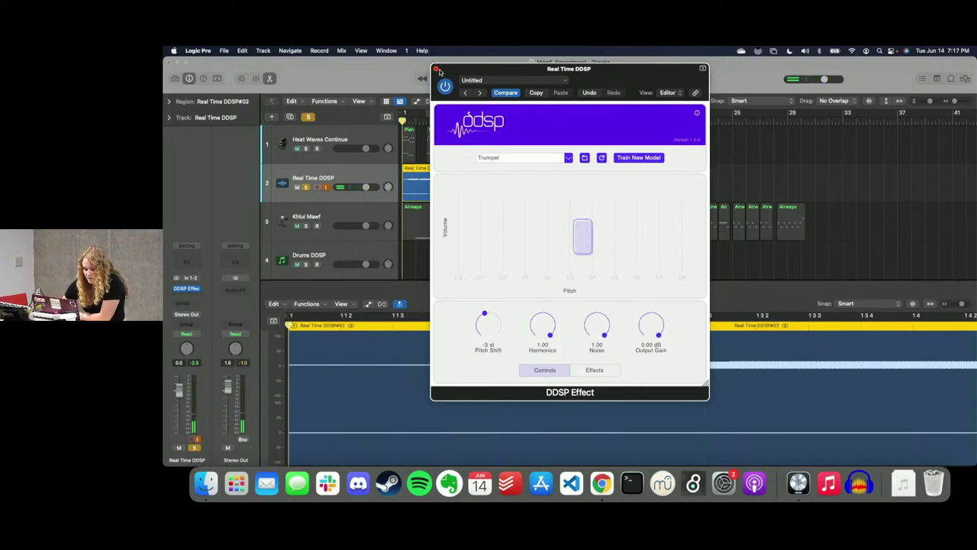
left_click(436, 69)
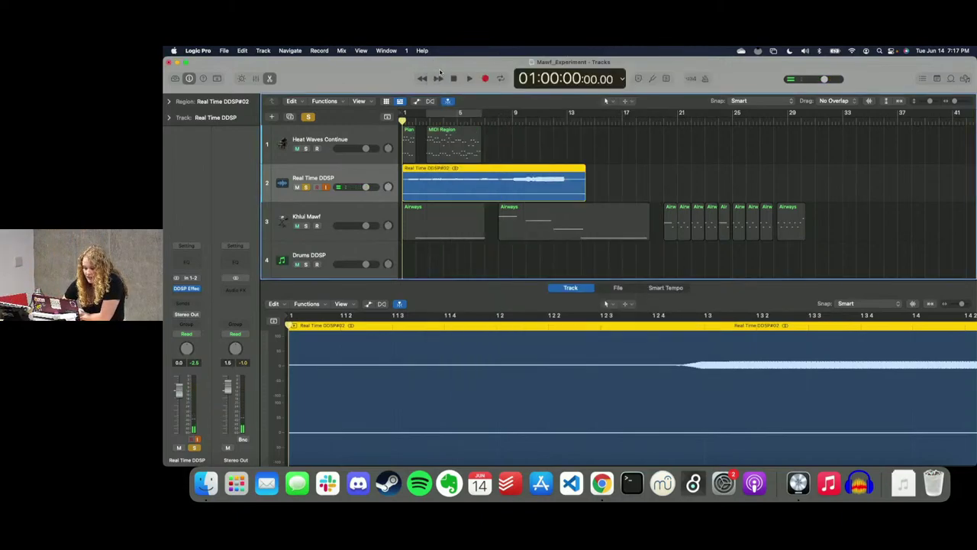
Step: Turn off solo on the Real Time DDSP track and select the Drums DDSP track
left_click(307, 188)
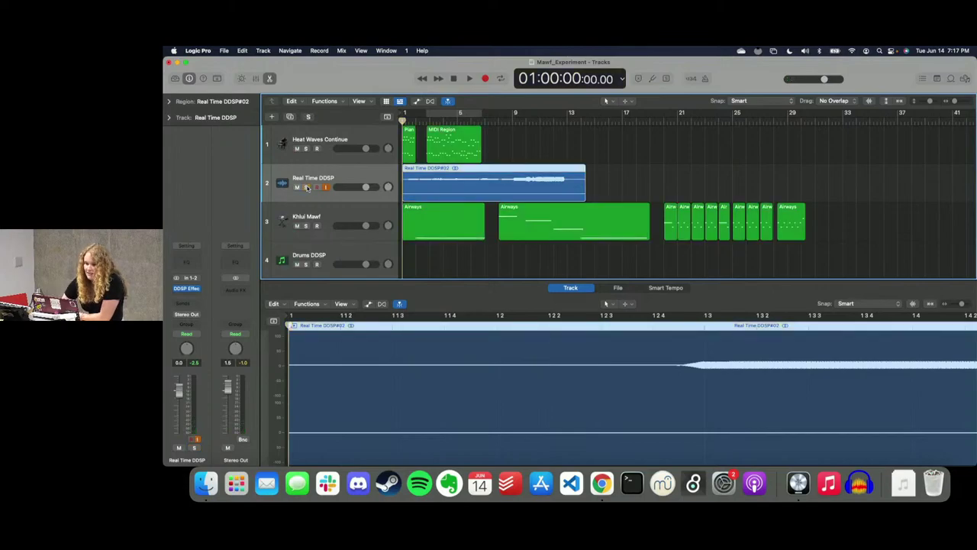
scroll(336, 227, "down", 2)
left_click(345, 211)
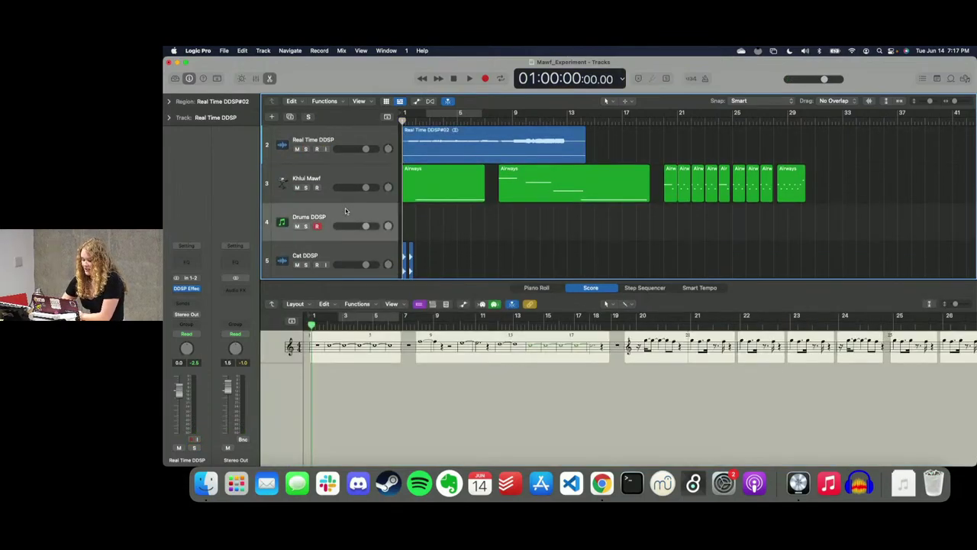
Step: Play the Drums DDSP track soloed, turn its solo off, and return the stopped playhead to the project start
double_click(345, 211)
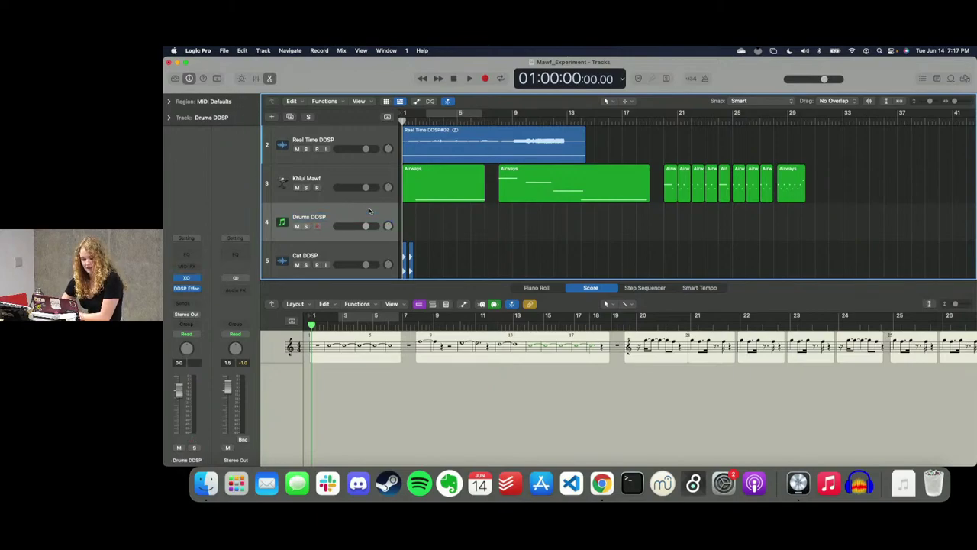
left_click(306, 226)
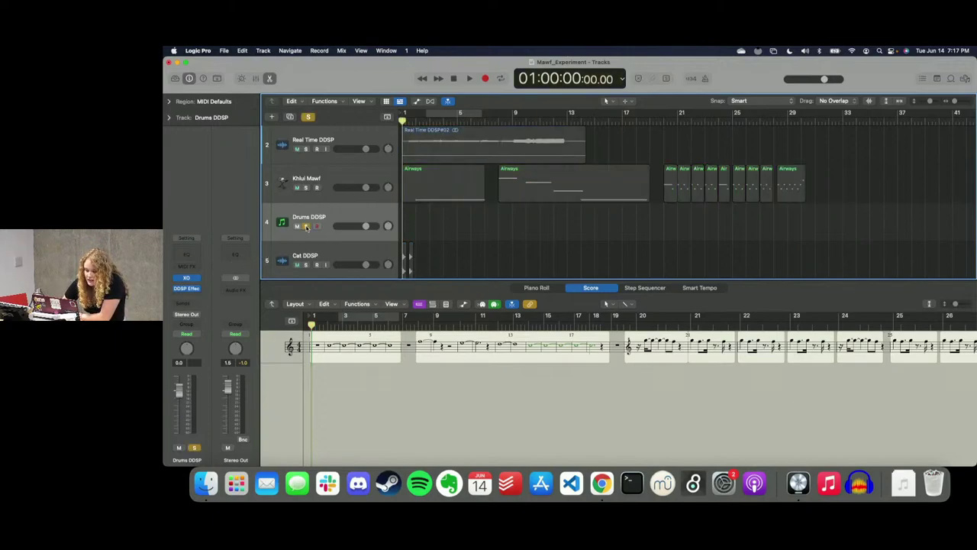
key("space")
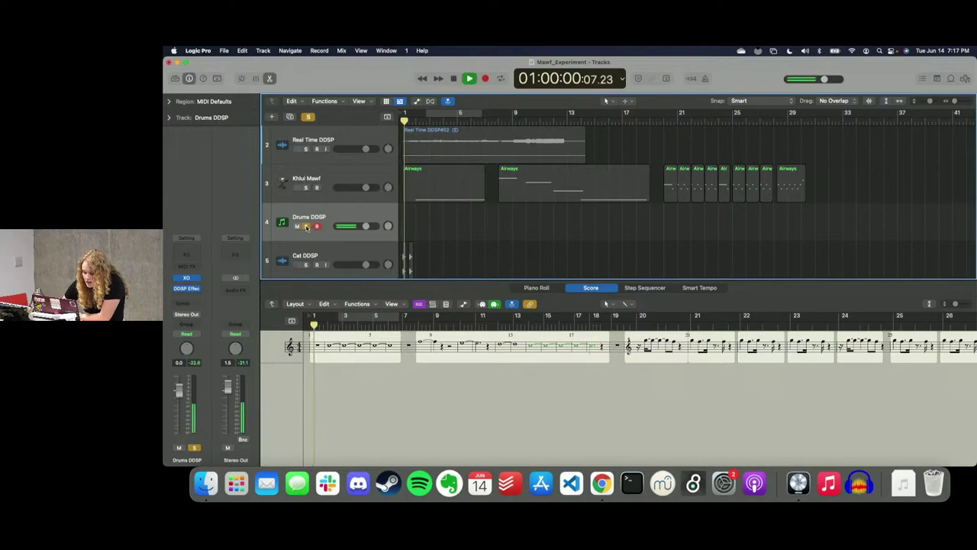
left_click(306, 227)
key("space")
mouse_move(181, 291)
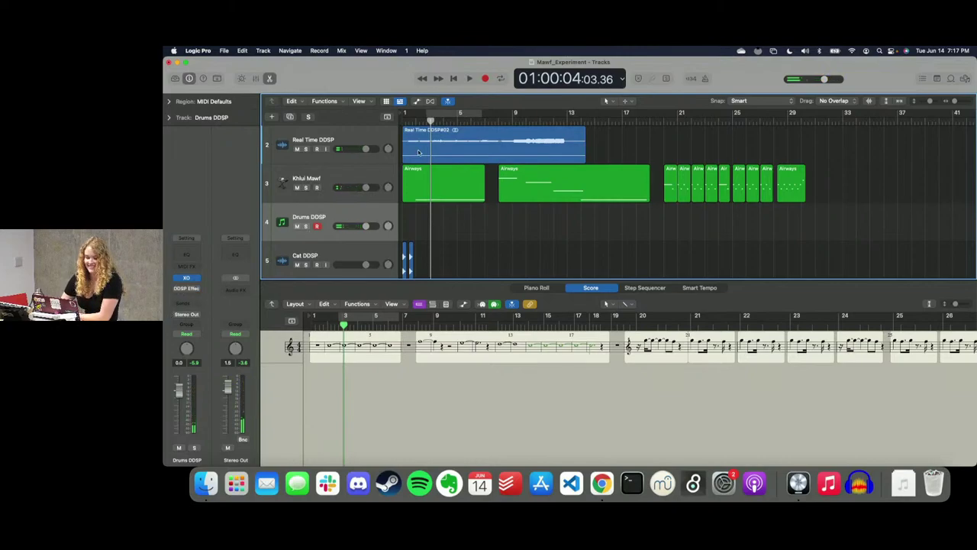
left_click(453, 78)
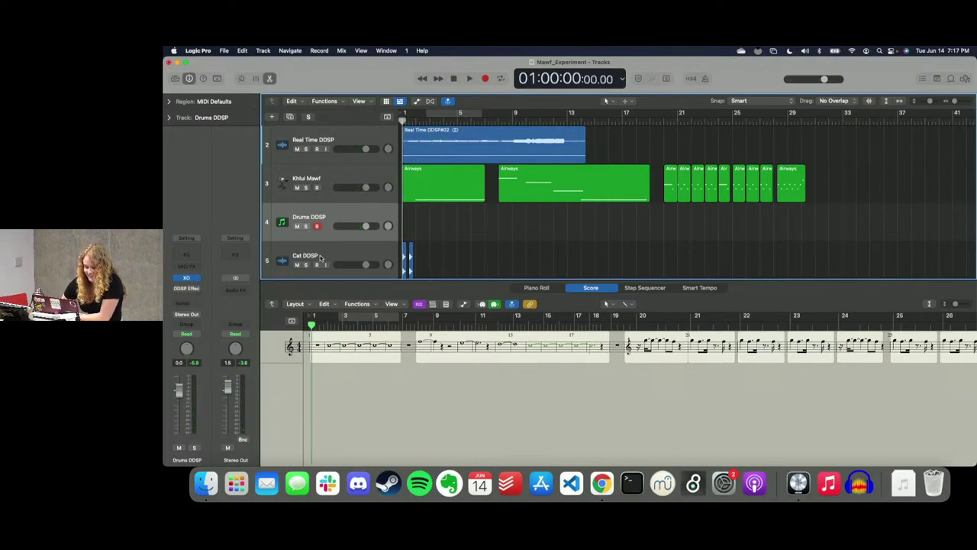
Step: Play the Drums DDSP track soloed and open its DDSP effect, placing the effect window clear of the track headers
left_click(306, 226)
key("space")
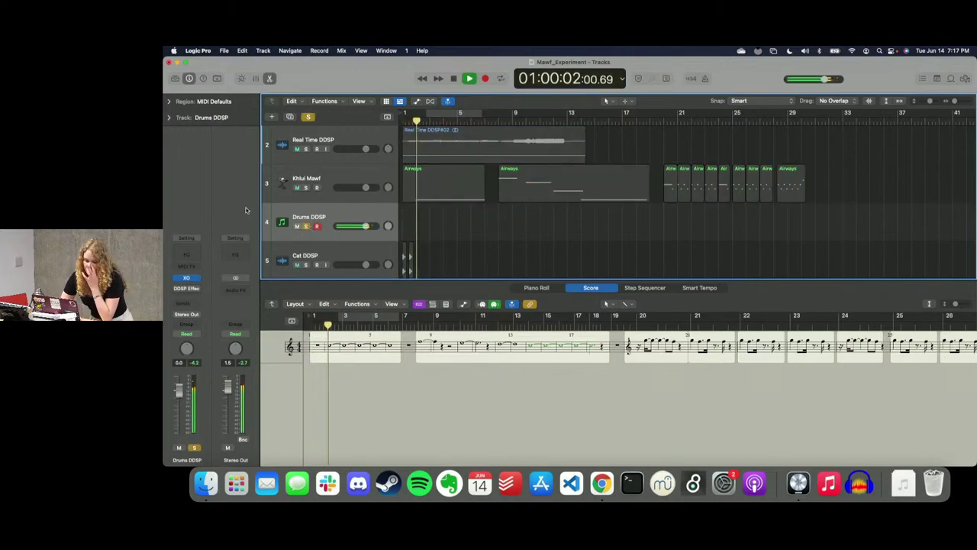
left_click(187, 288)
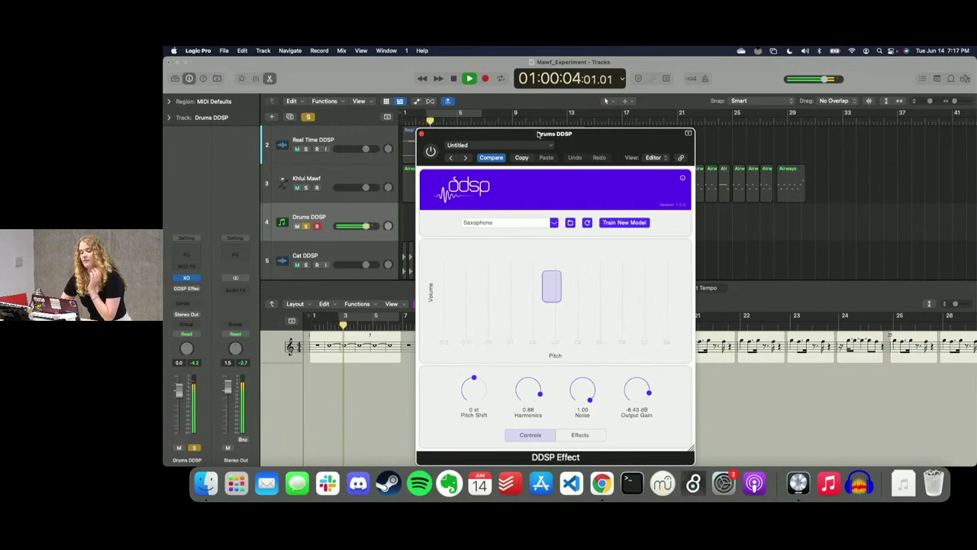
left_click_drag(587, 136, 704, 97)
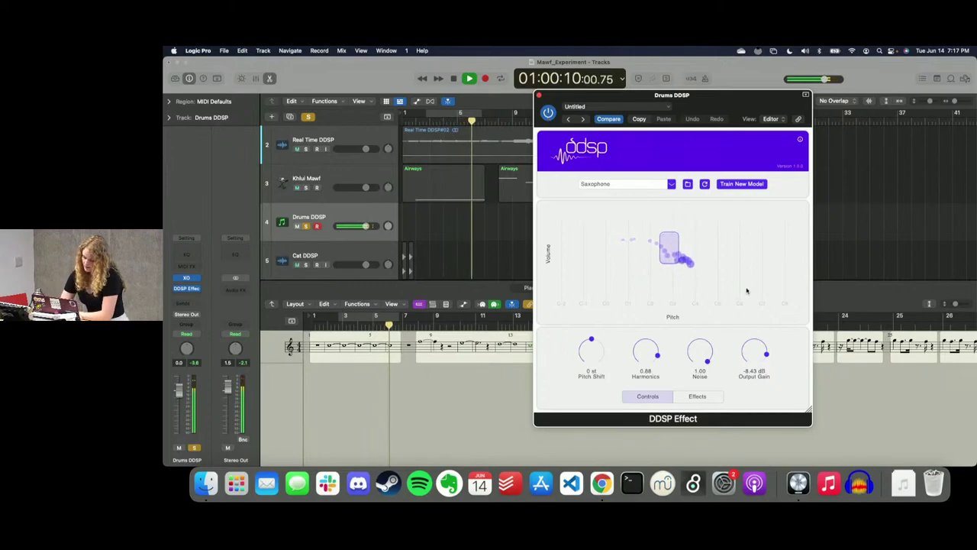
Step: Shift the Saxophone model's range box toward higher pitch and lower volume, and close the effect with playback reset to the start
mouse_move(673, 257)
left_mouse_down()
mouse_move(679, 266)
mouse_move(681, 243)
mouse_move(683, 261)
left_mouse_up()
key("space")
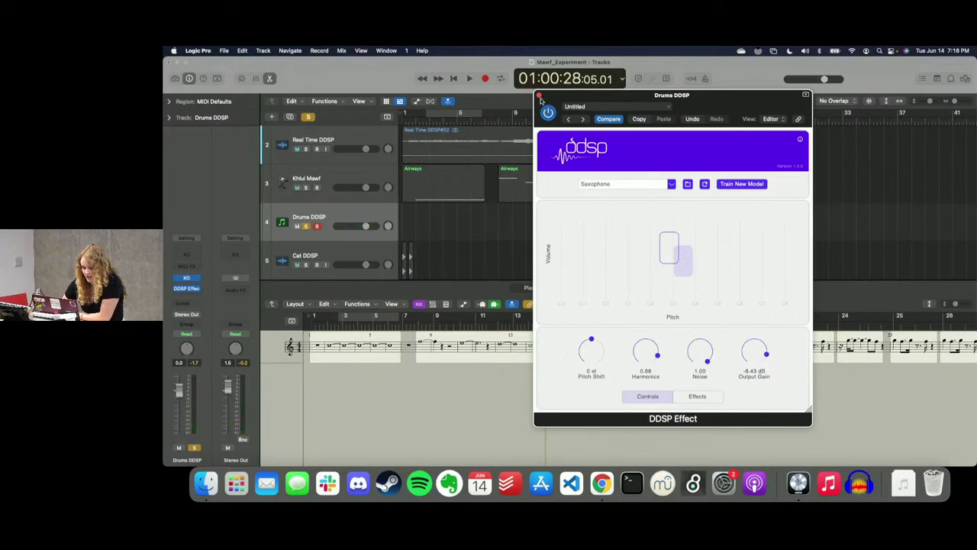
left_click(539, 96)
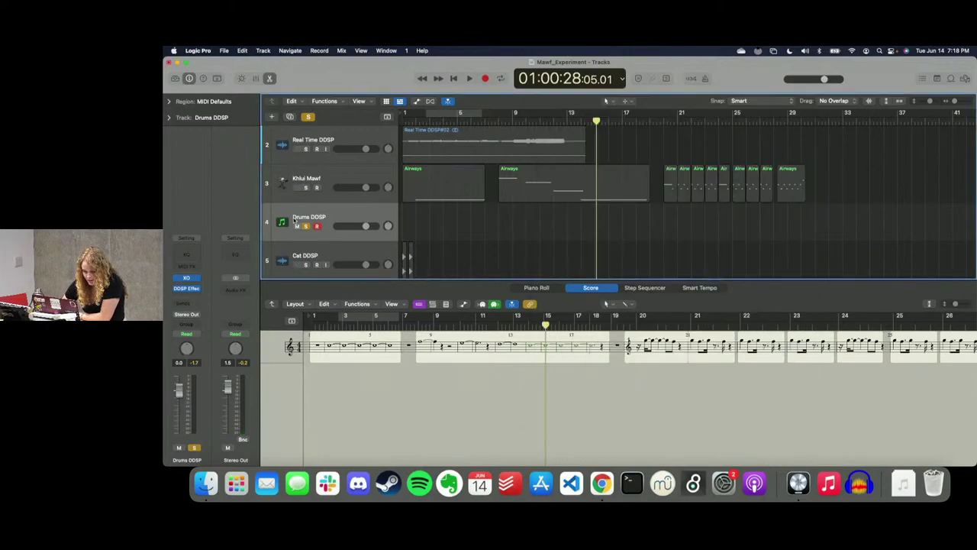
left_click(452, 78)
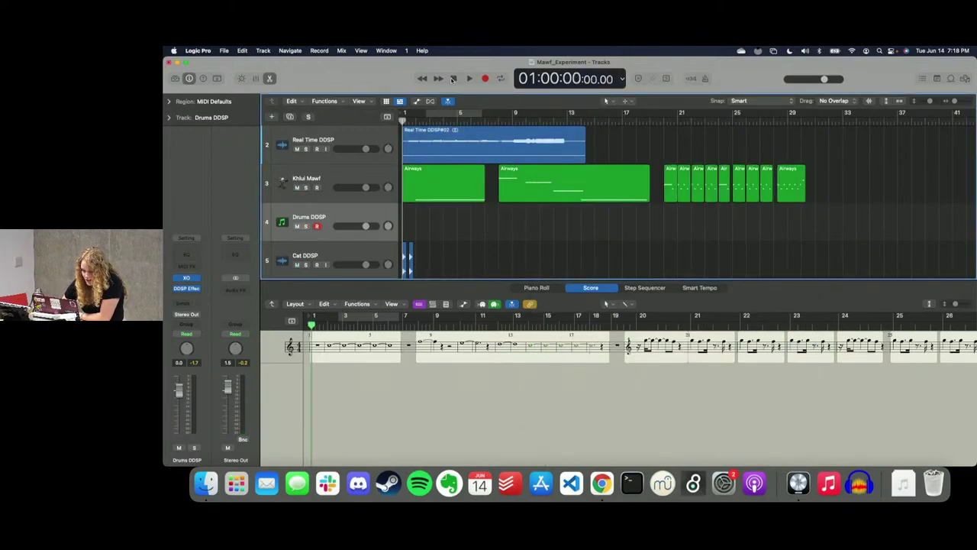
Step: Set the cycle range to bar 1 and play the Cat DDSP track soloed in that loop
left_click_drag(436, 116, 416, 115)
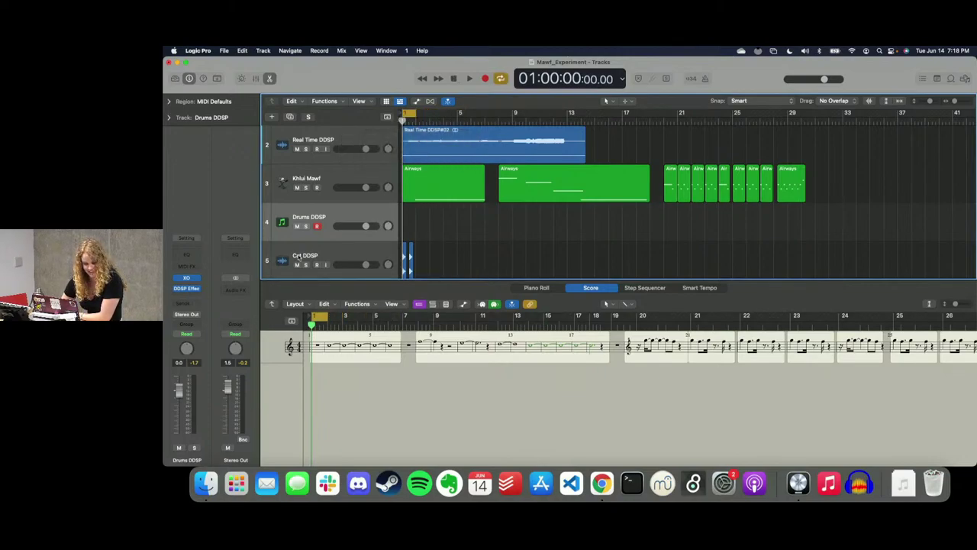
left_click(306, 254)
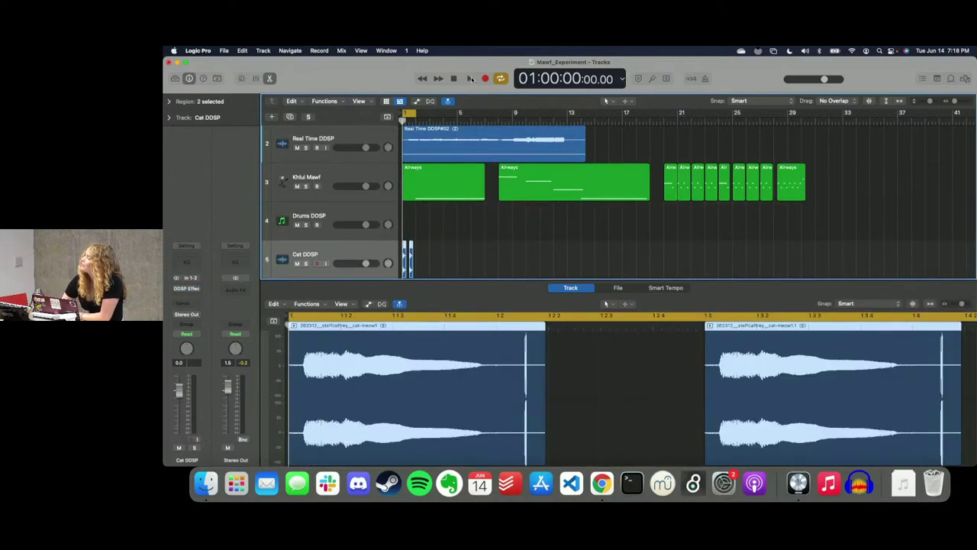
left_click(471, 79)
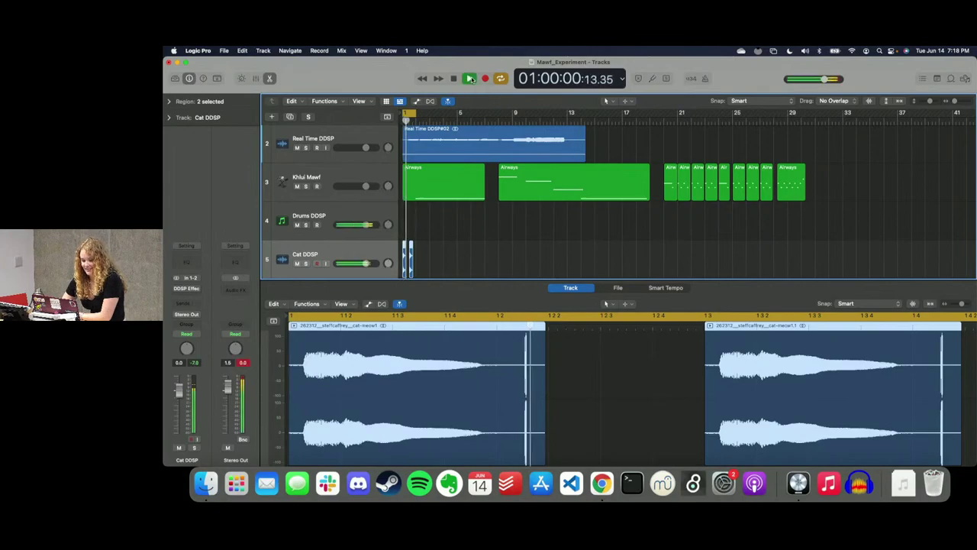
left_click(306, 263)
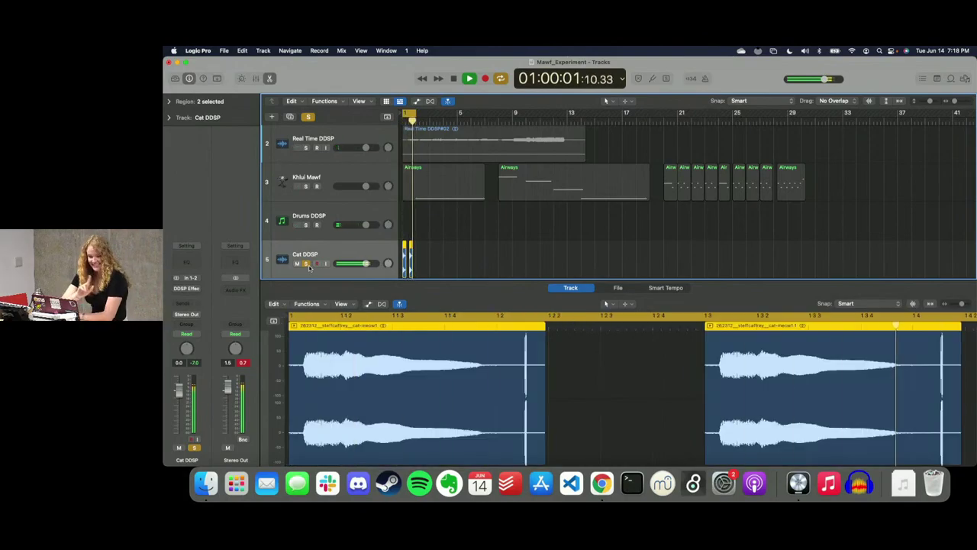
Step: Open the Cat DDSP track's DDSP effect, enable it, and move its window clear of the track headers
left_click(186, 288)
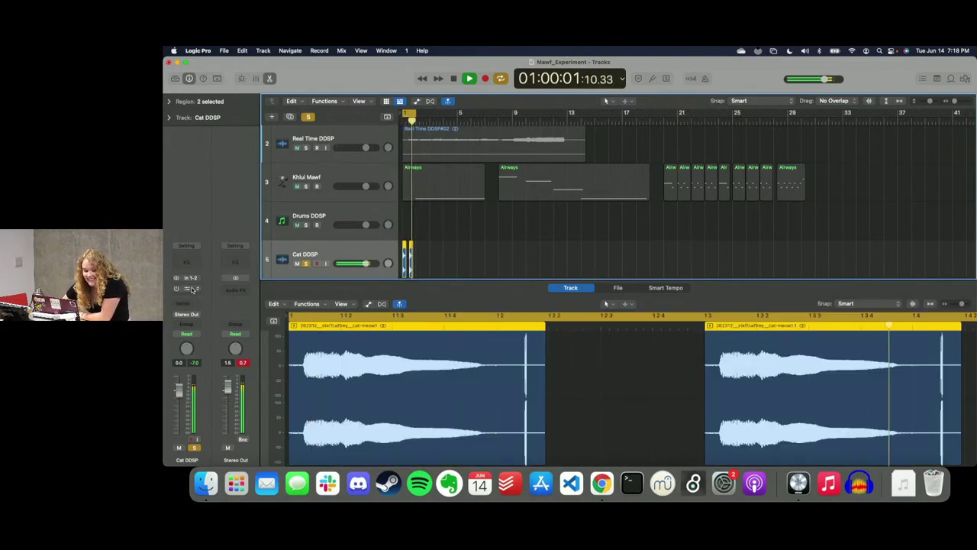
left_click(430, 150)
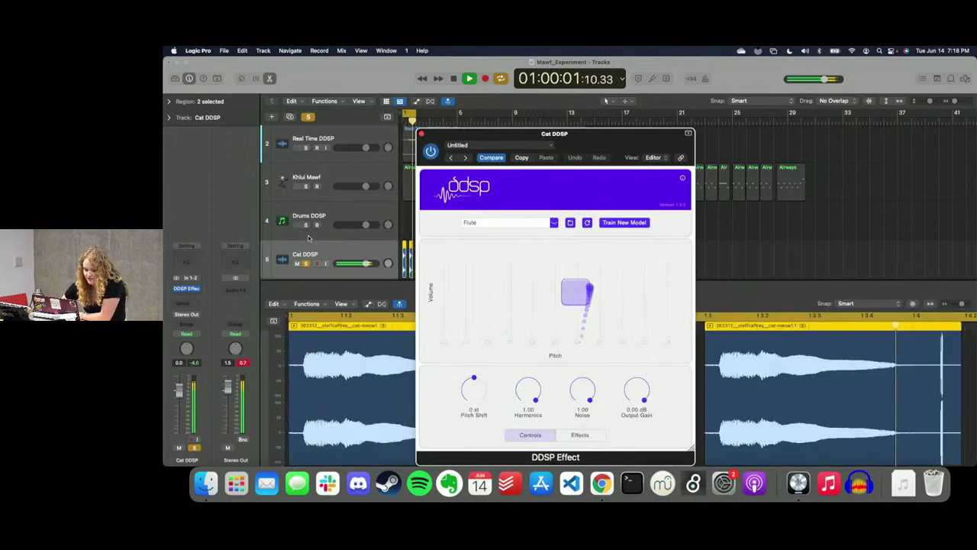
left_click_drag(610, 145, 769, 147)
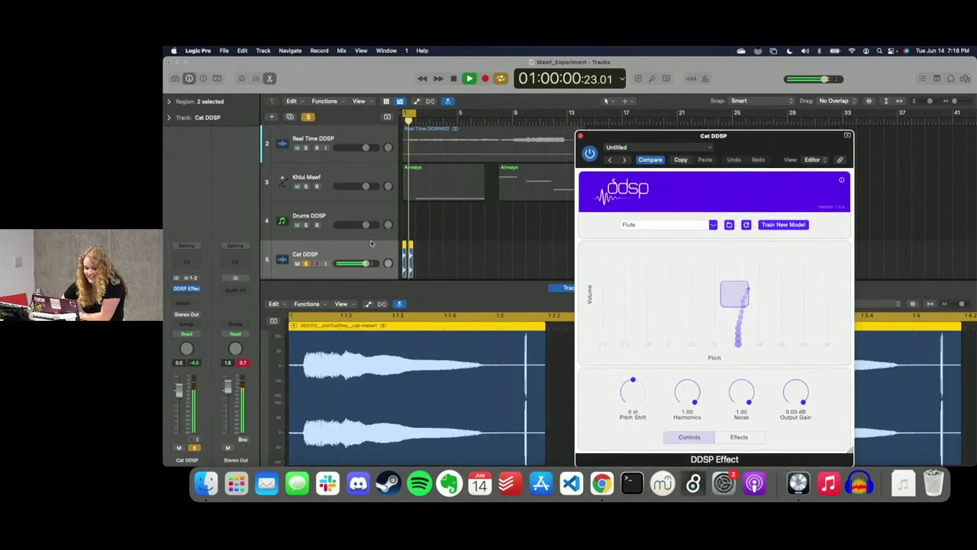
Step: Play the Drums DDSP and Cat DDSP tracks soloed together, and finish by closing the effect window and turning off both solos
left_click(306, 225)
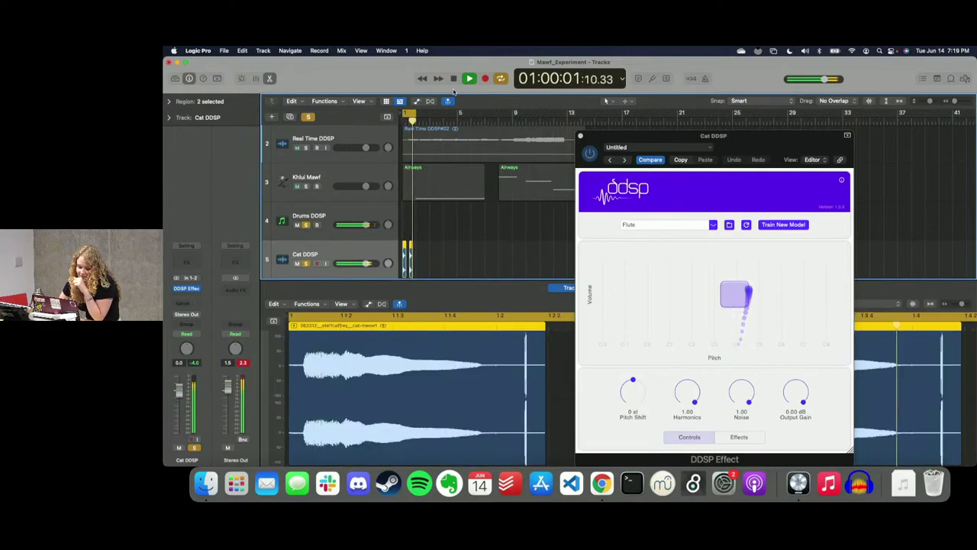
key("space")
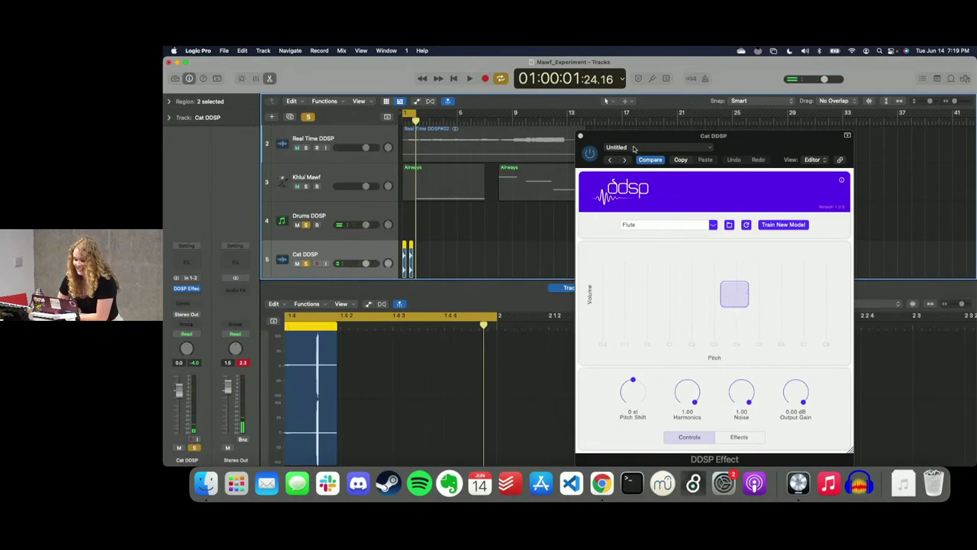
left_click_drag(633, 141, 549, 116)
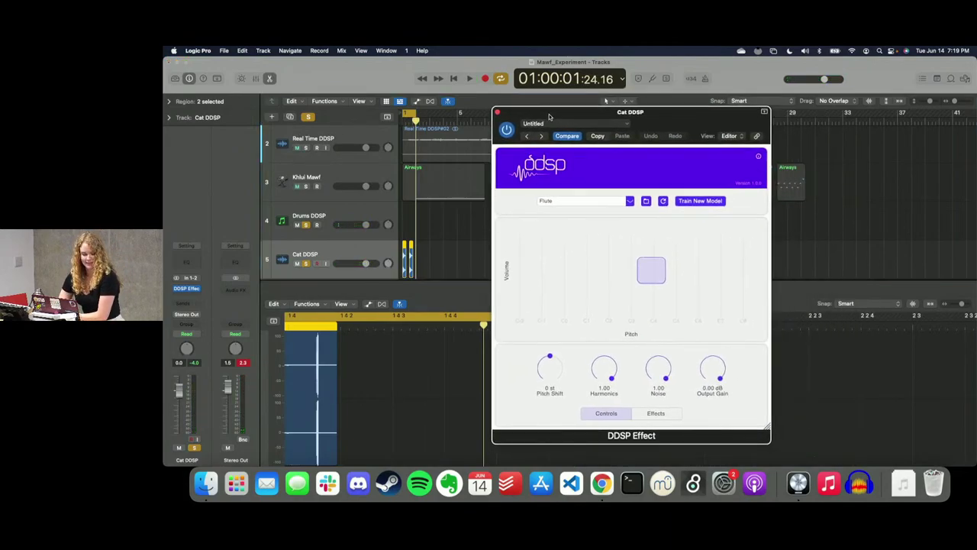
left_click(497, 113)
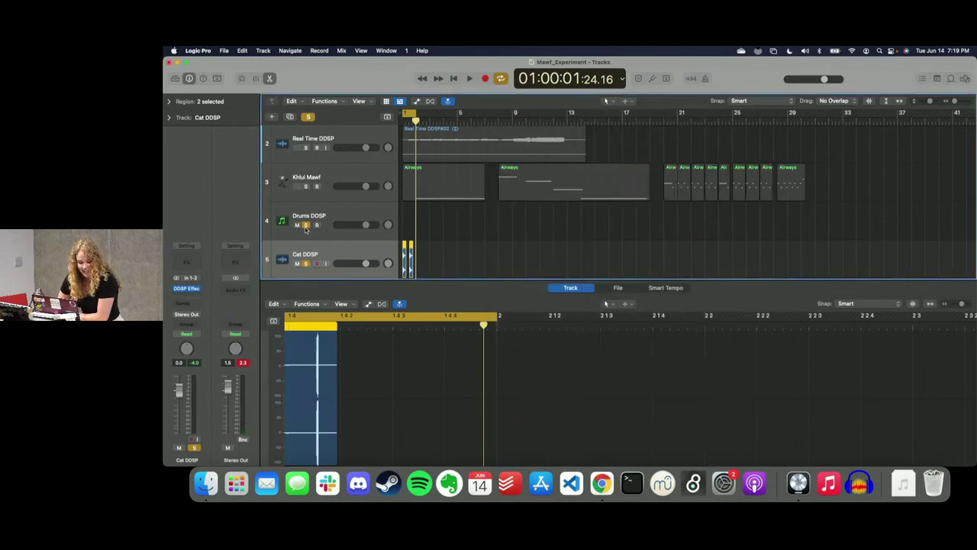
left_click(305, 262)
scroll(340, 205, "up", 2)
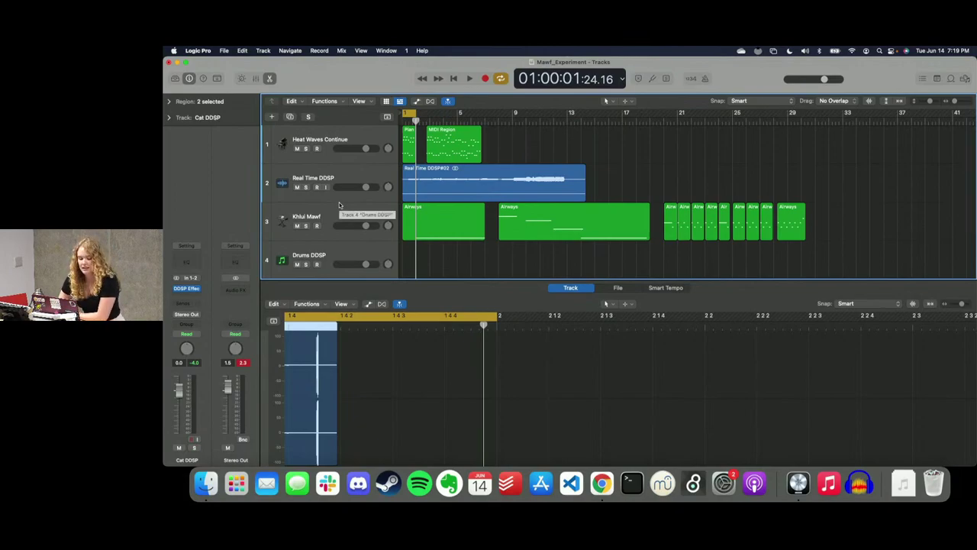
Step: Open the Mawf plug-in on the Khlui Mawf track, move its window aside, and return the playhead to the project start
left_click(340, 204)
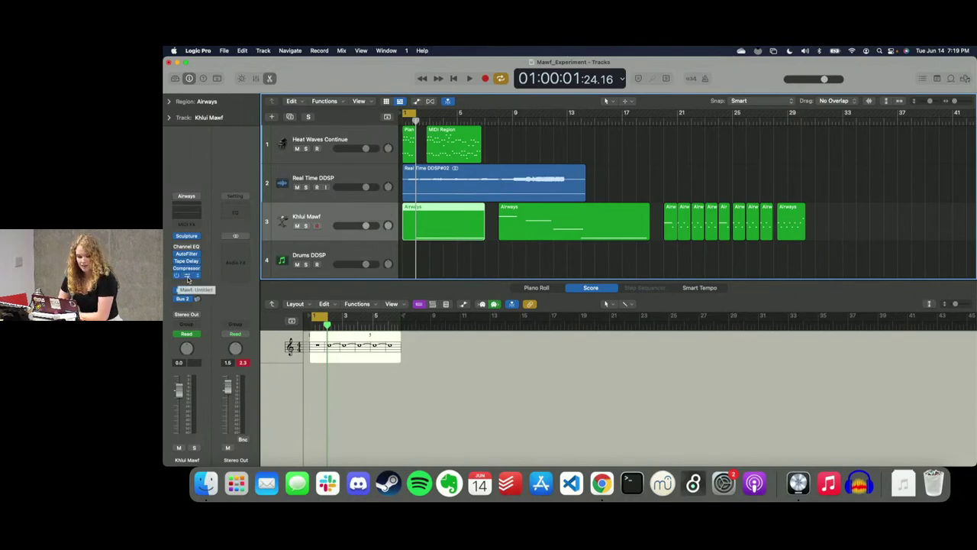
left_click(188, 280)
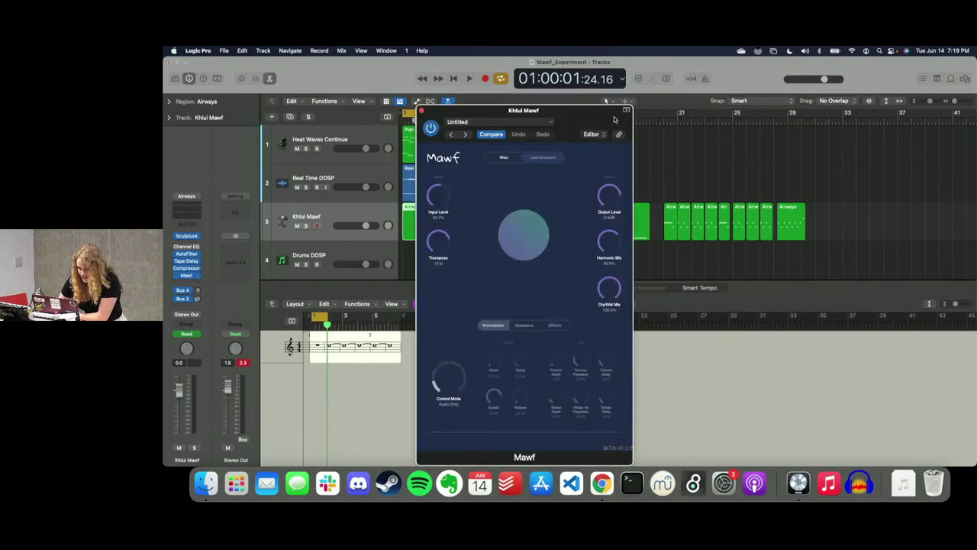
left_click_drag(582, 121, 817, 54)
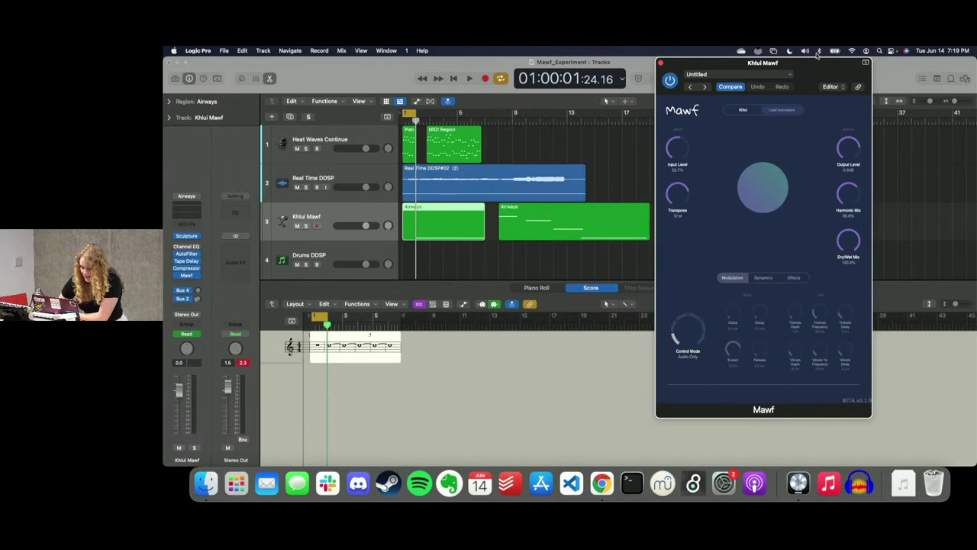
left_click(454, 81)
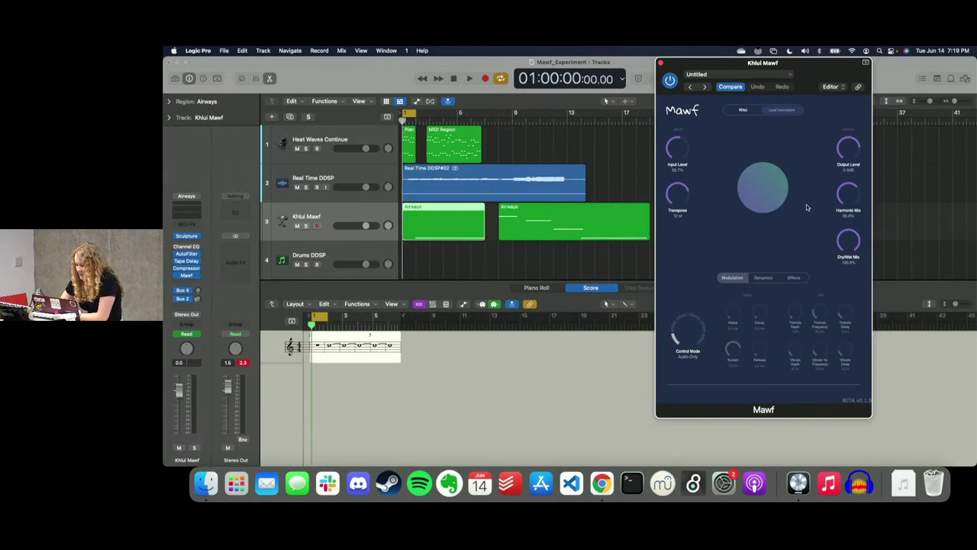
Step: Show the track automation and move the Mawf window so the Khlui Mawf track's Dry/Wet Mix curve is uncovered
left_click(418, 102)
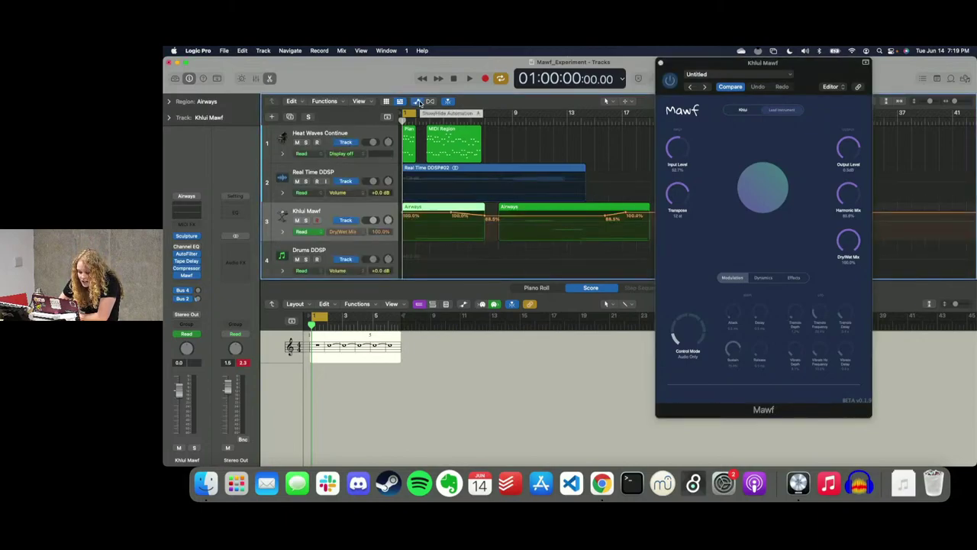
left_click_drag(710, 67, 746, 242)
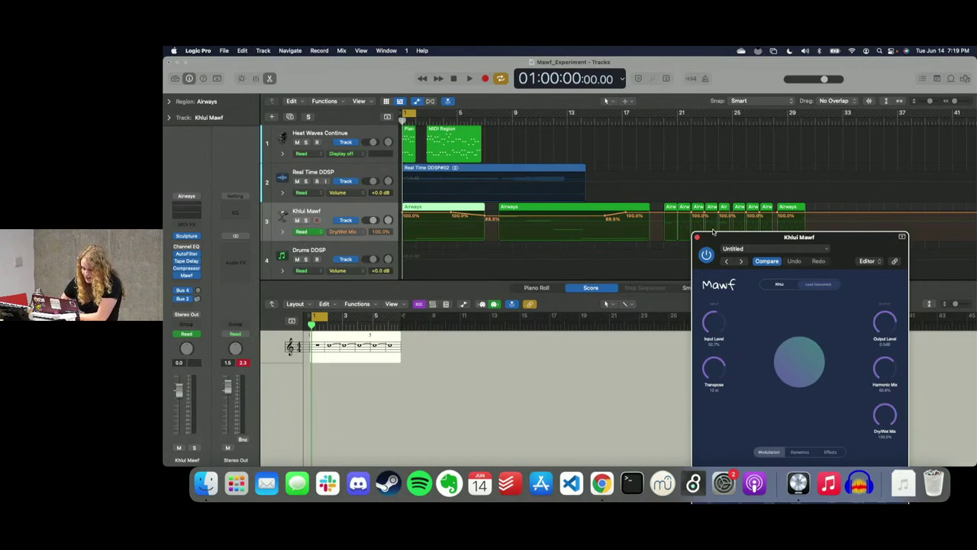
left_click_drag(739, 238, 738, 197)
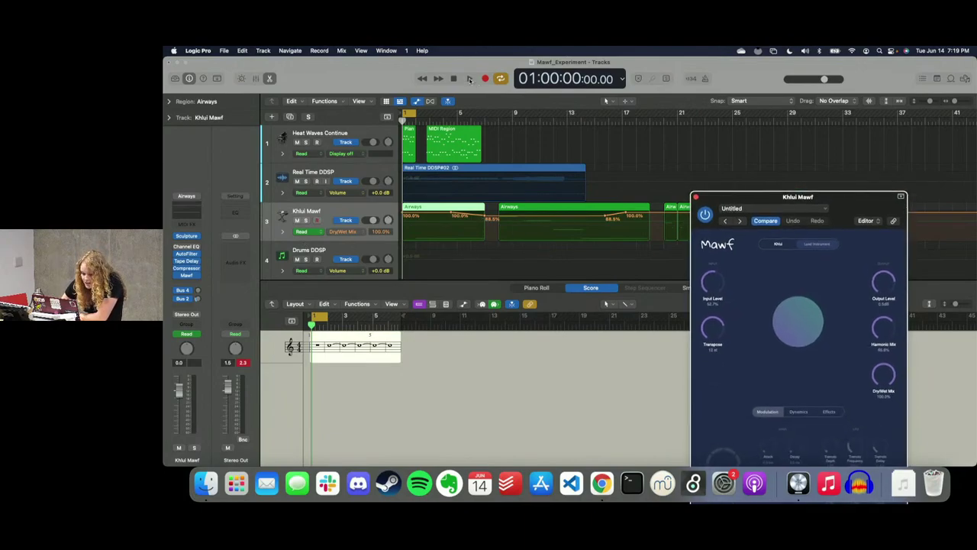
Step: Solo the Khlui Mawf track, turn off cycling, and play it from the start with the whole Mawf window in view
left_click(306, 220)
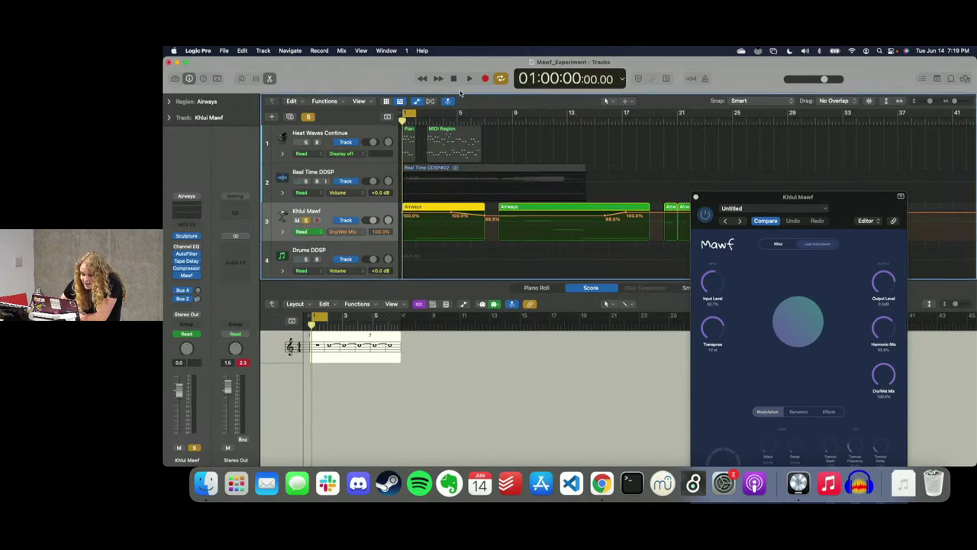
left_click(469, 80)
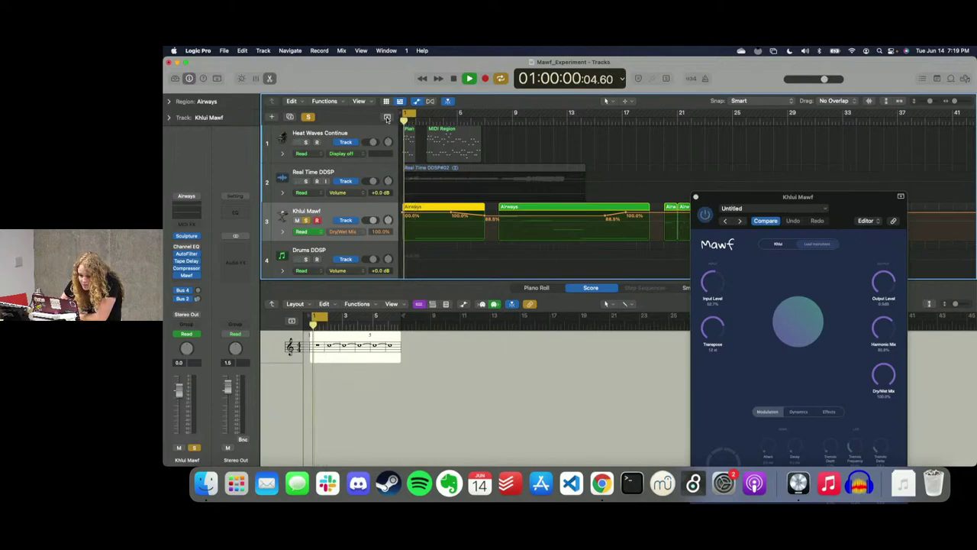
key("space")
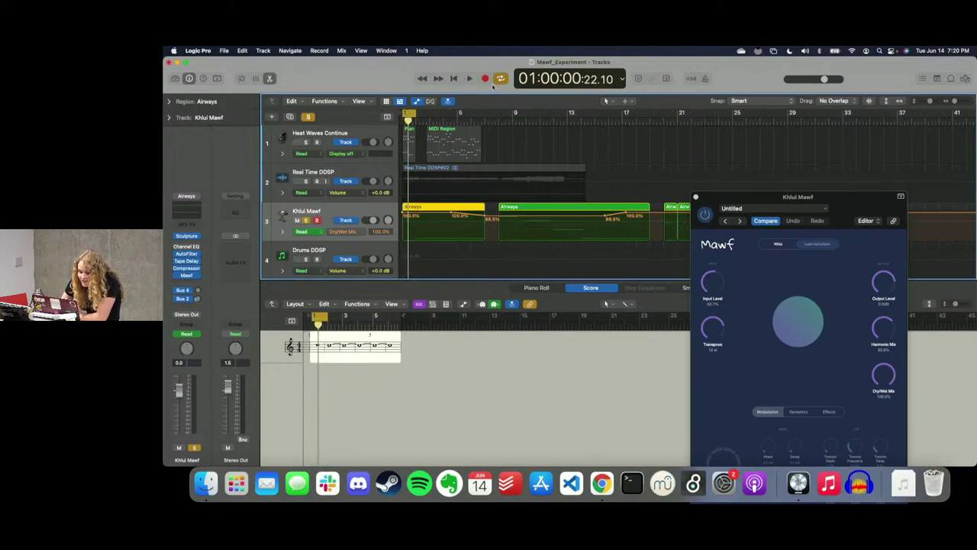
left_click(500, 79)
left_click(453, 78)
key("space")
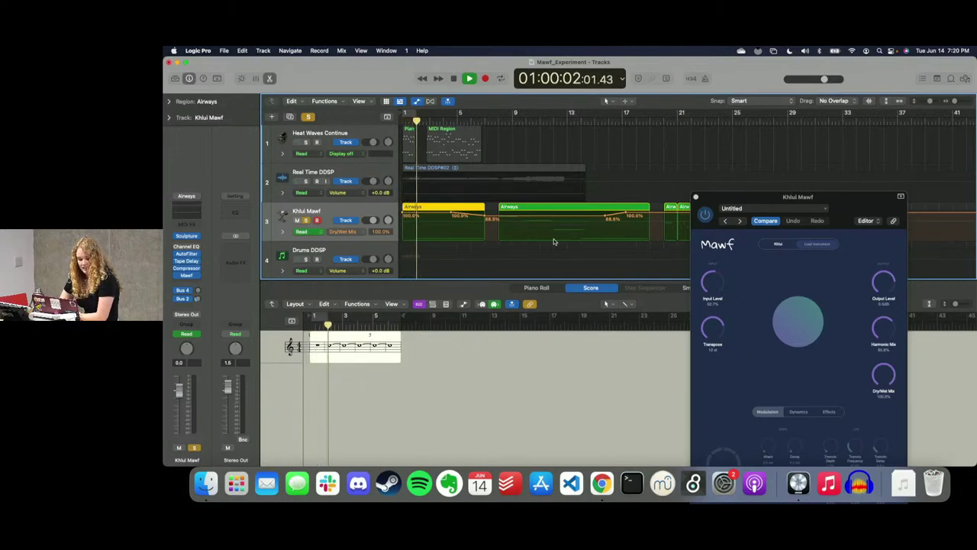
left_click_drag(848, 203, 846, 95)
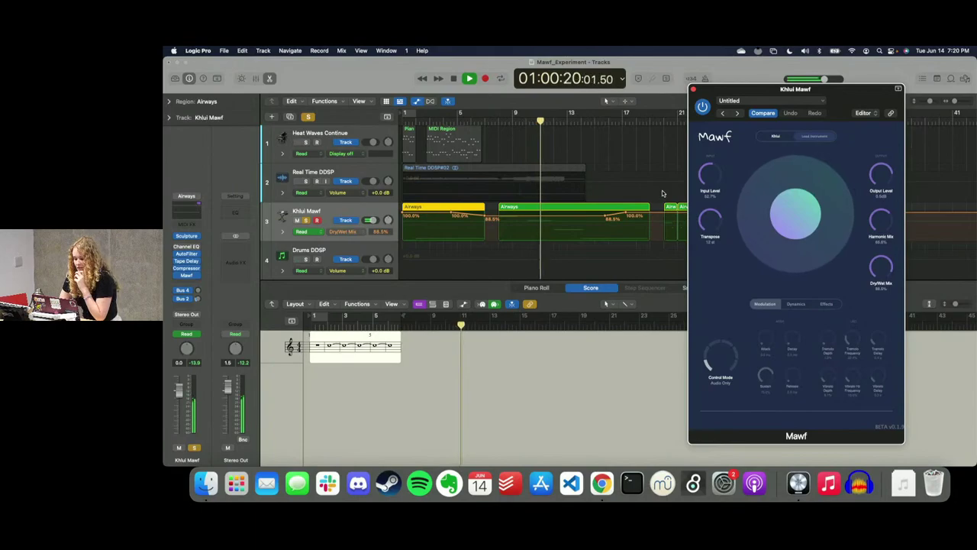
Step: Keep the Mawf window clear of the Khlui Mawf regions being played by repositioning it, and stop playback after the last Airways region
left_click_drag(845, 107, 892, 130)
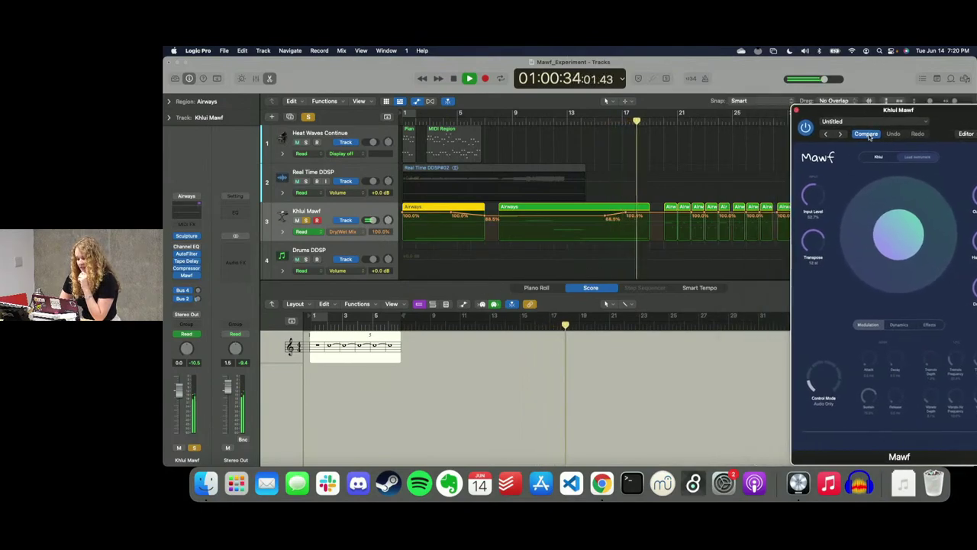
left_click_drag(803, 115, 440, 119)
left_click_drag(439, 159, 435, 160)
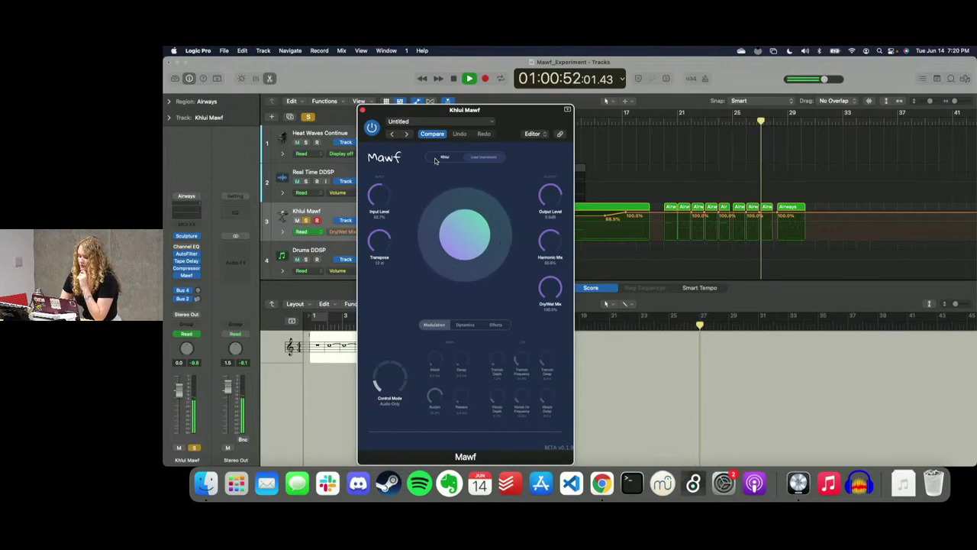
left_click_drag(435, 161, 475, 156)
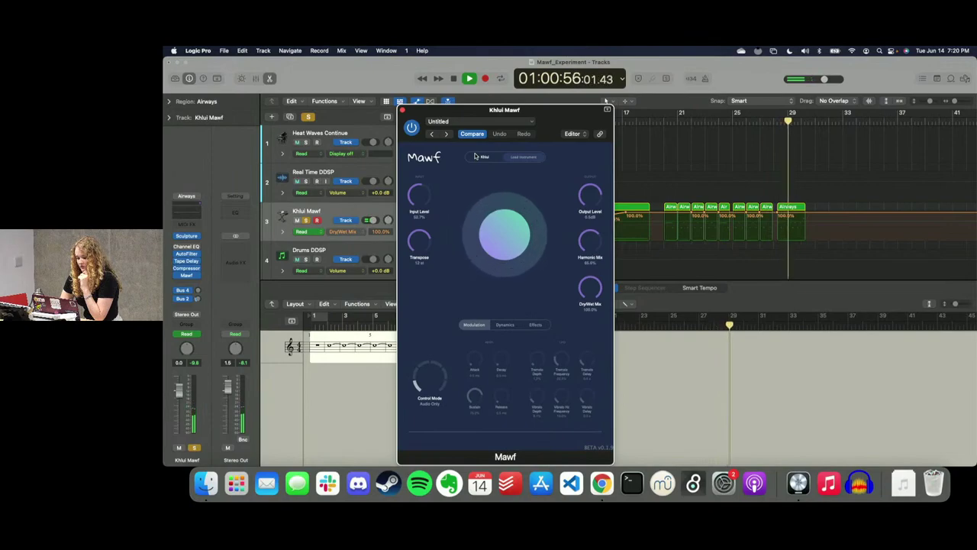
left_click_drag(475, 156, 510, 156)
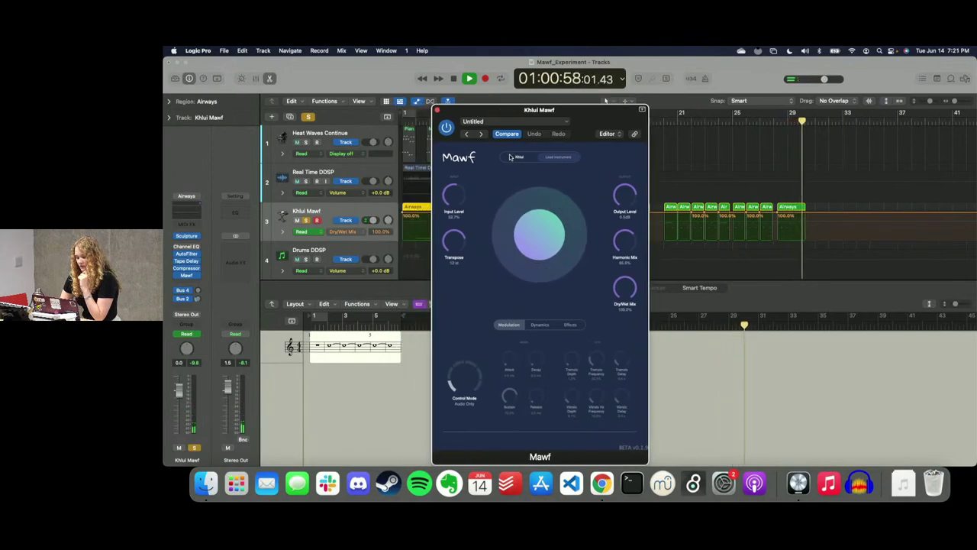
key("space")
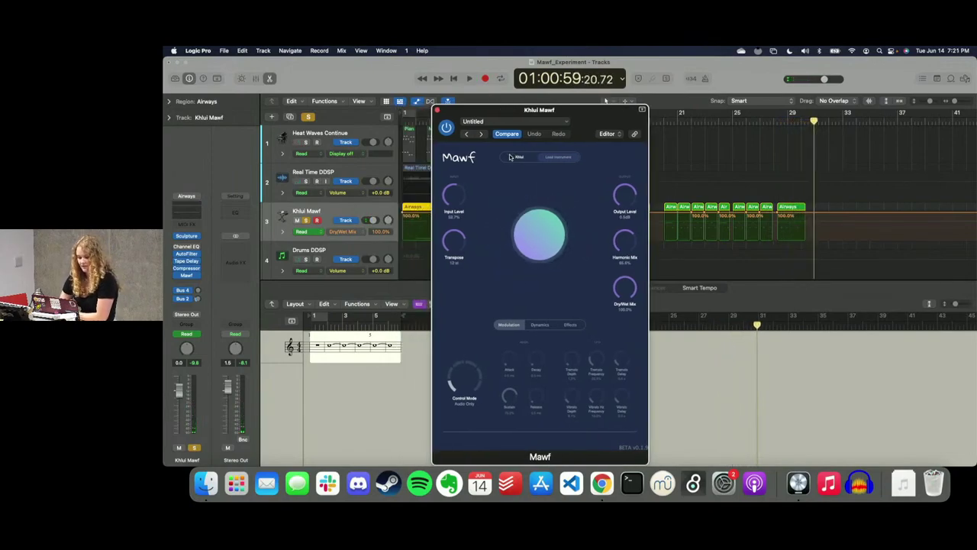
Step: Move the Mawf window off the tracks, close it, and turn off the Khlui Mawf track's solo
left_click_drag(591, 118, 805, 91)
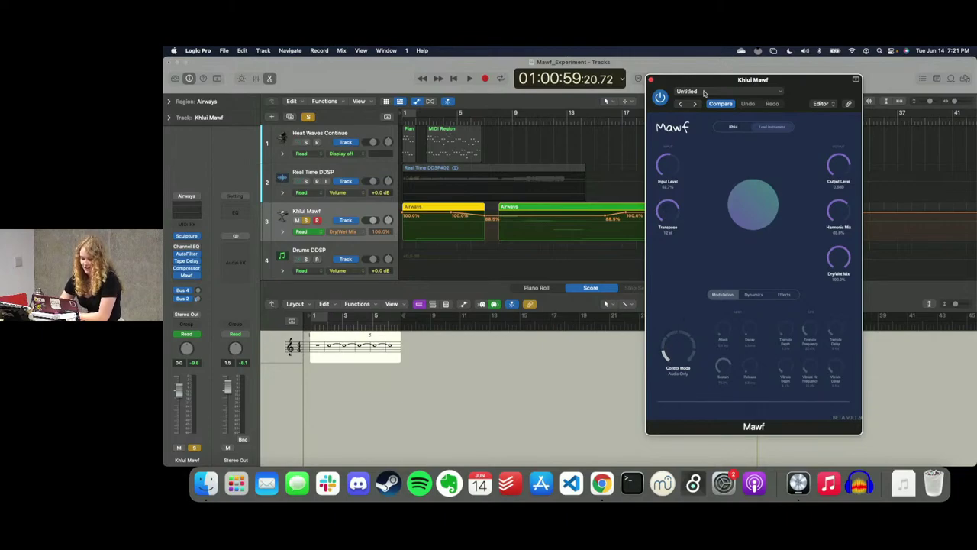
left_click(651, 80)
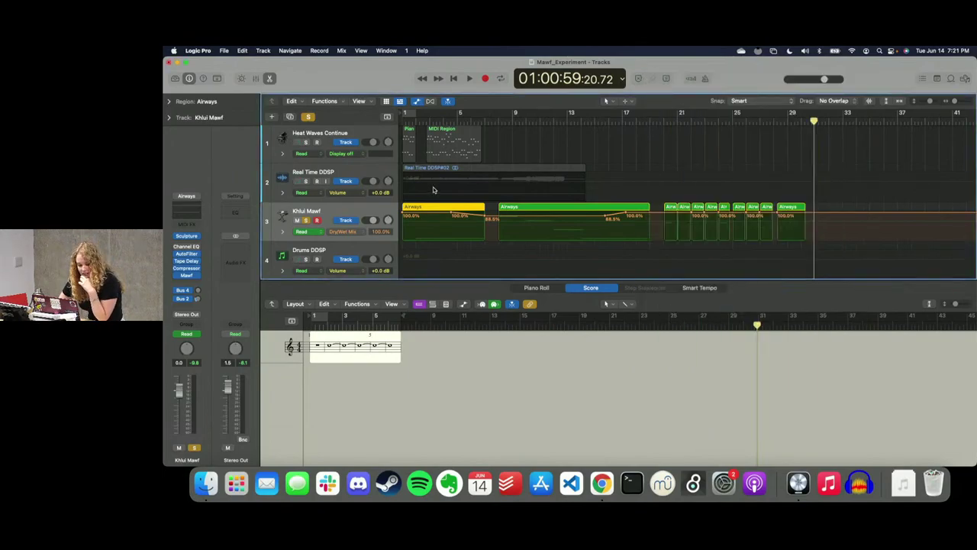
left_click(309, 116)
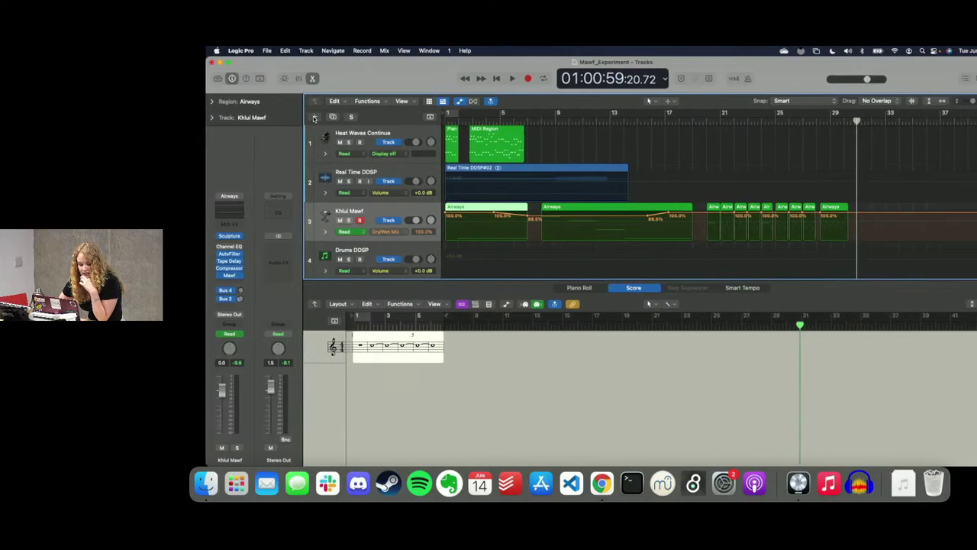
Step: Switch to the Hackspace Presentation in Chrome and start the slideshow from the "Timbre Transfer Example: RAVE" slide
left_click(601, 482)
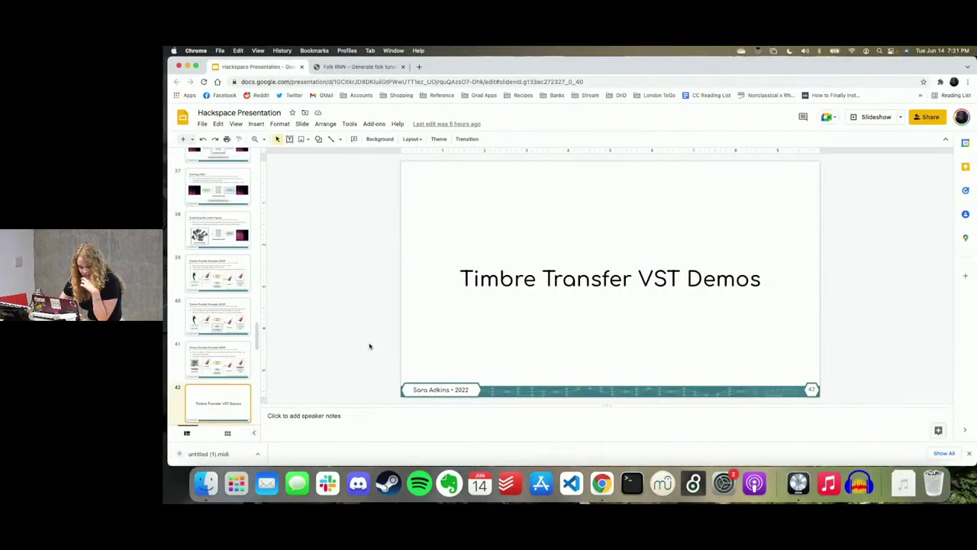
key("Down")
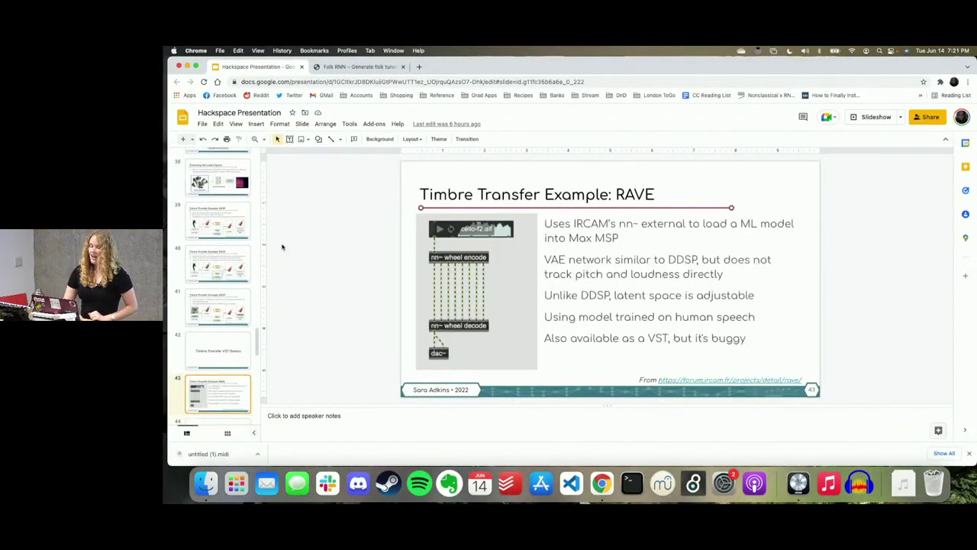
left_click(876, 117)
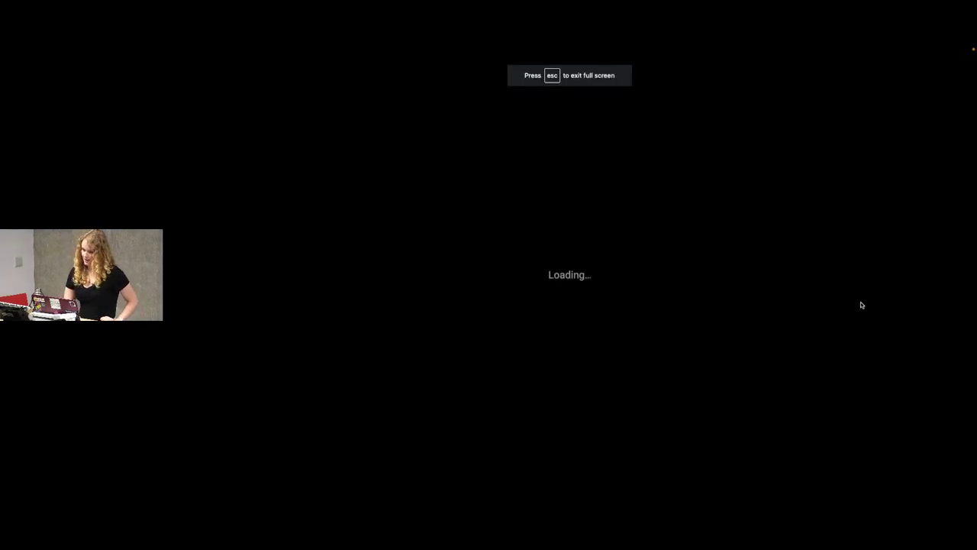